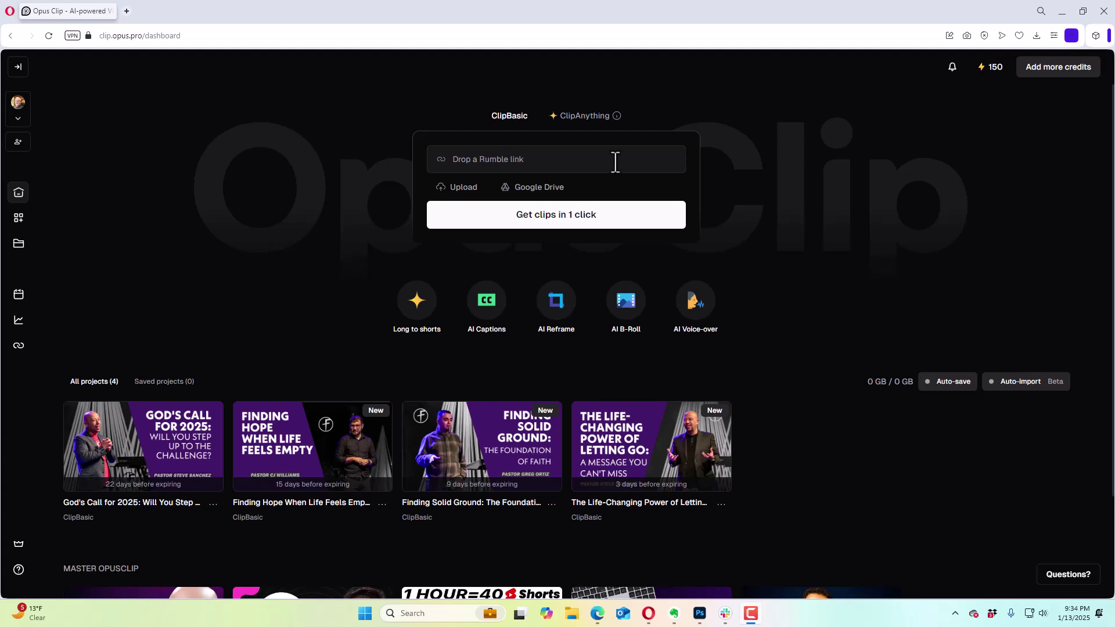
# Paste the copied YouTube video link as the source for a ClipBasic project and load its clipping settings
pyautogui.rightClick(522, 162)
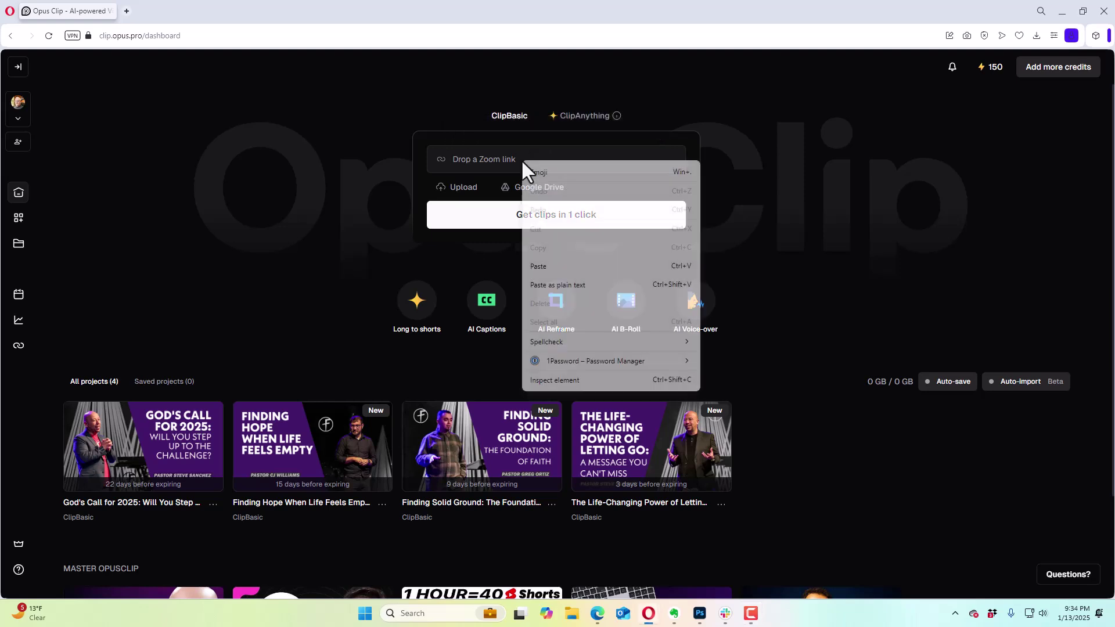
pyautogui.click(576, 267)
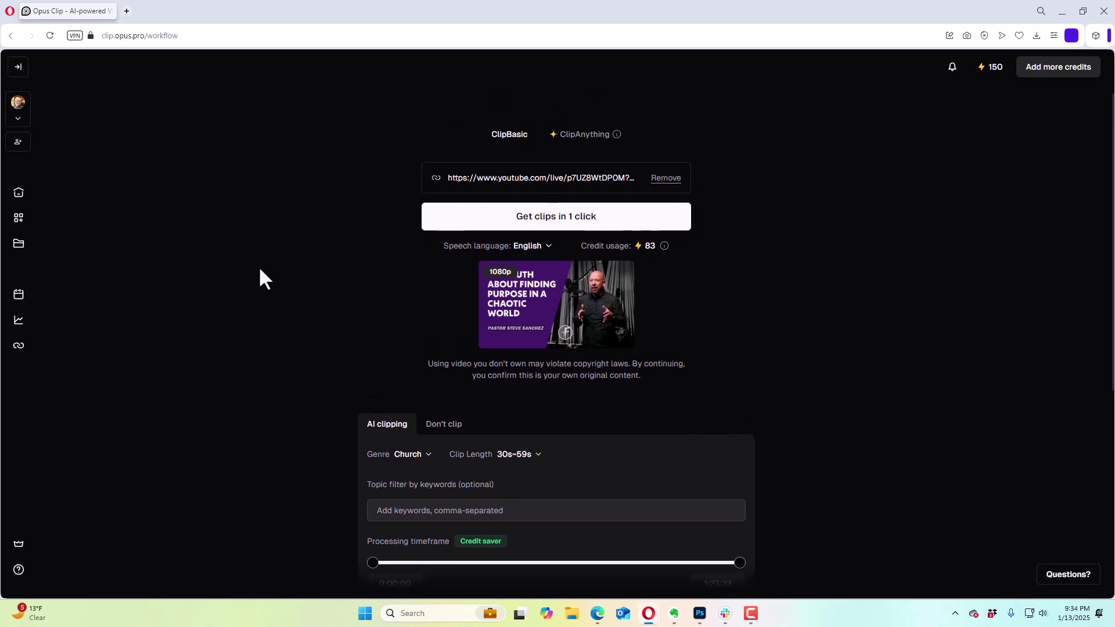
# Narrow the processing timeframe on its slider to roughly 0:29:40 through 1:12:38
pyautogui.moveTo(996, 84)
pyautogui.scroll(-2, 844, 273)
pyautogui.scroll(2, 836, 270)
pyautogui.scroll(-4, 658, 268)
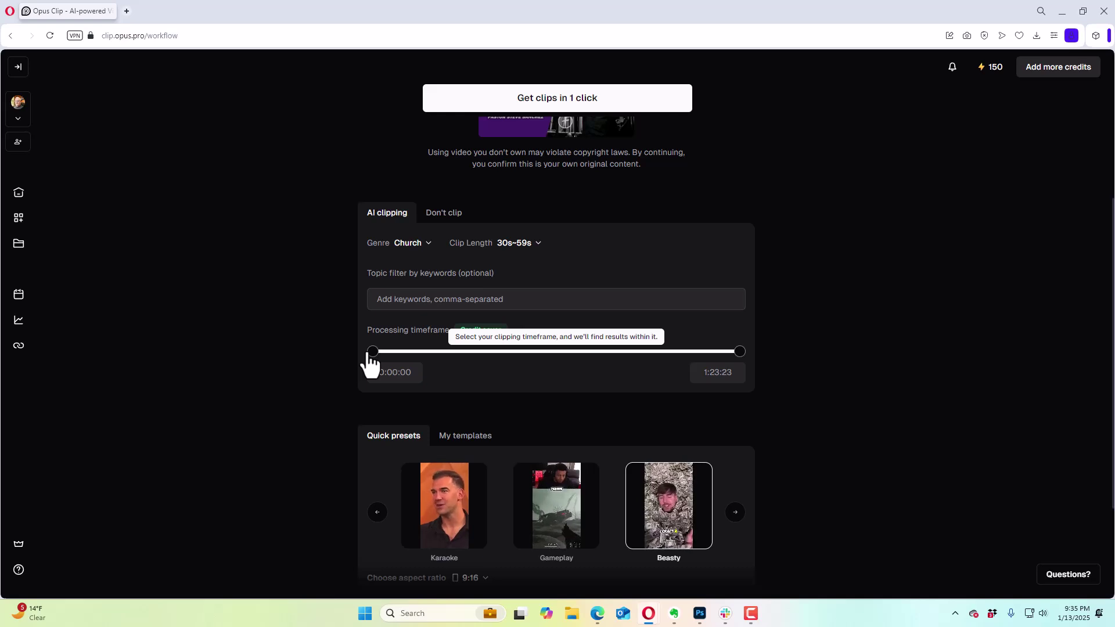
pyautogui.moveTo(374, 354); pyautogui.dragTo(503, 360)
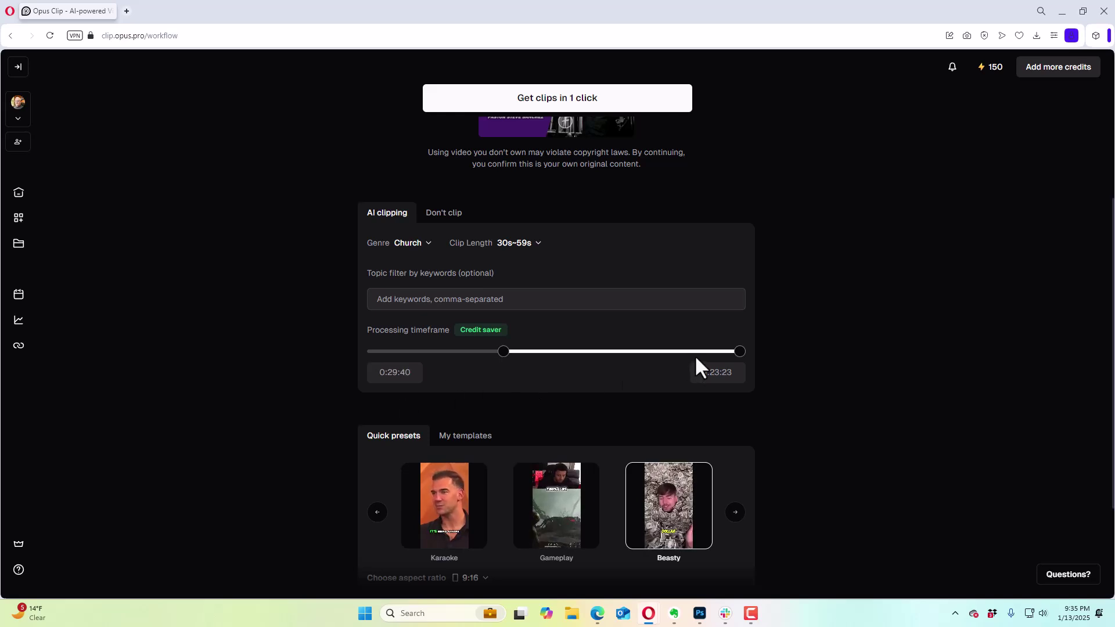
pyautogui.moveTo(739, 352); pyautogui.dragTo(699, 362)
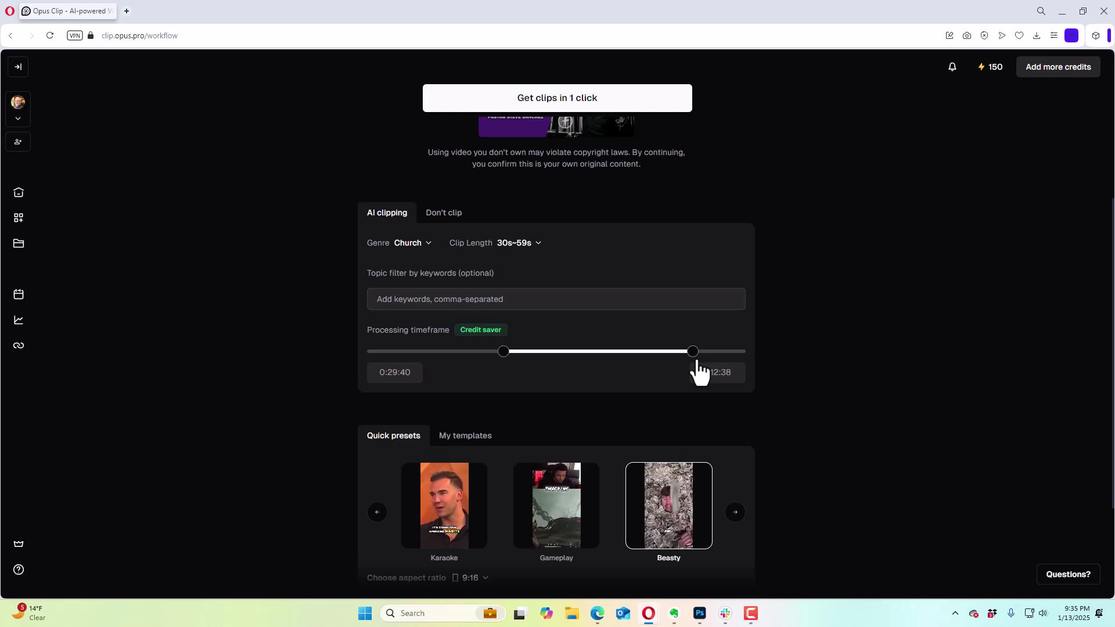
# Fine-tune the processing timeframe to end at 1:12:41 and start at 0:29:39, and check the resulting credit usage
pyautogui.click(721, 372)
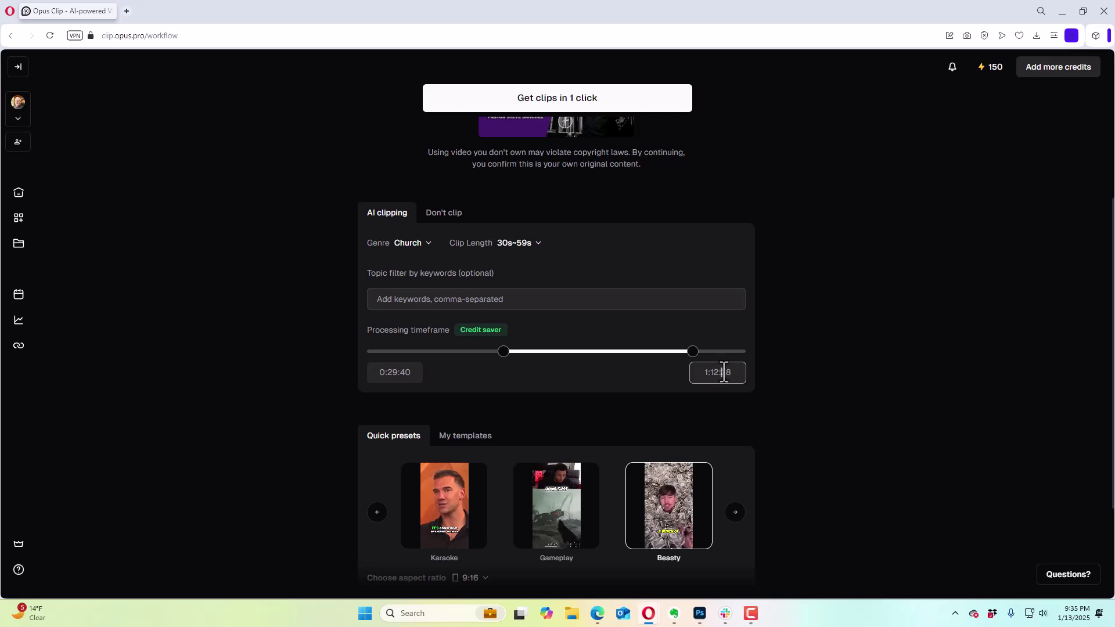
pyautogui.doubleClick(726, 373)
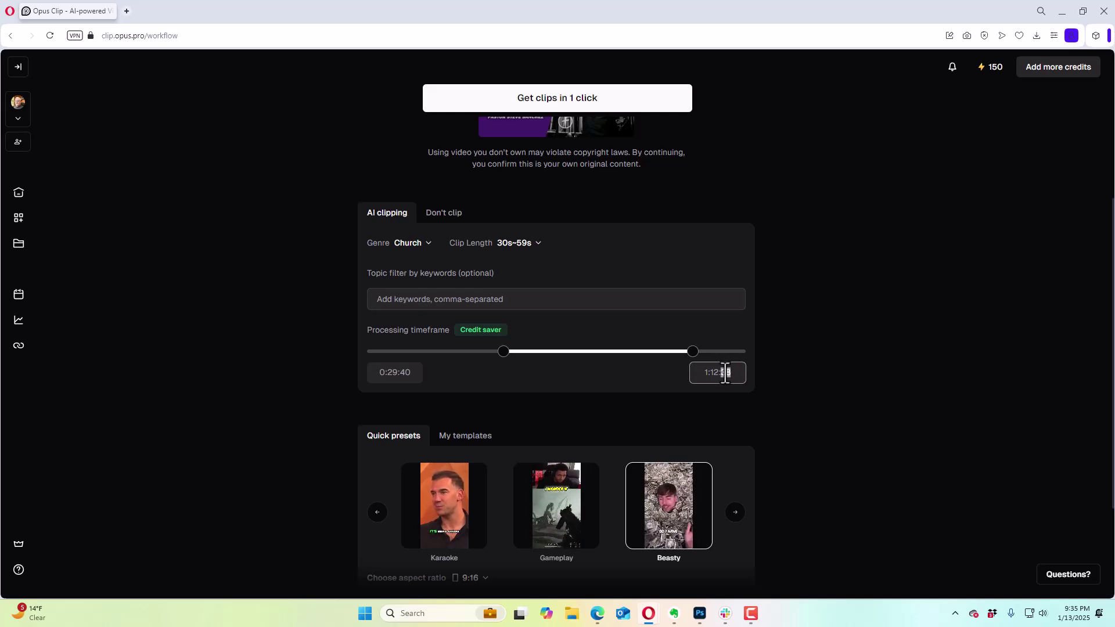
pyautogui.write('40')
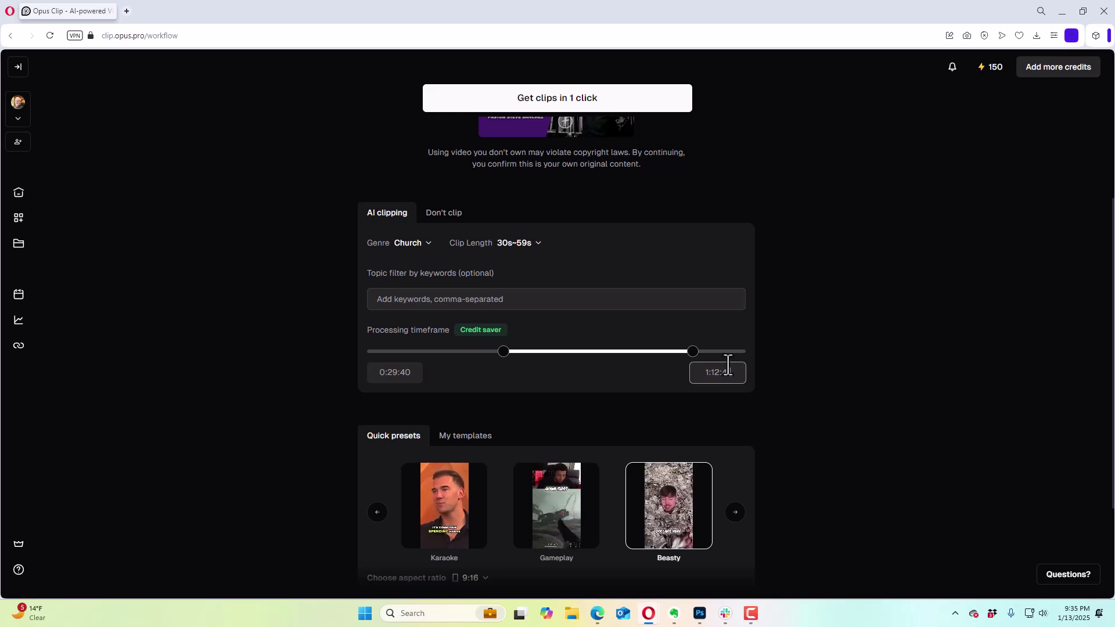
pyautogui.click(403, 374)
pyautogui.doubleClick(406, 372)
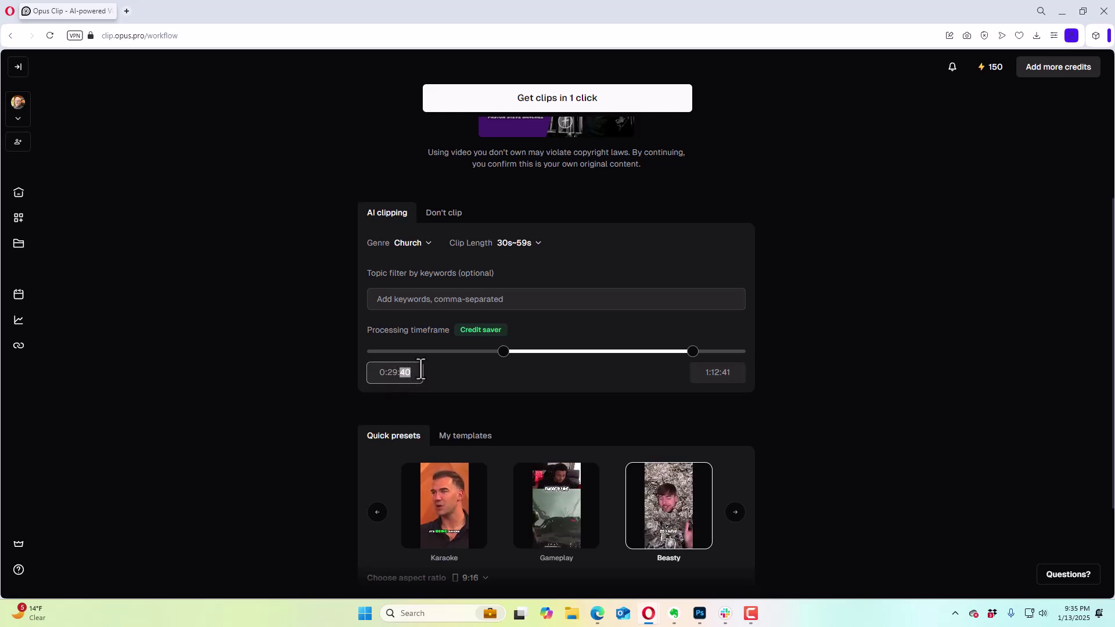
pyautogui.write('39')
pyautogui.click(446, 374)
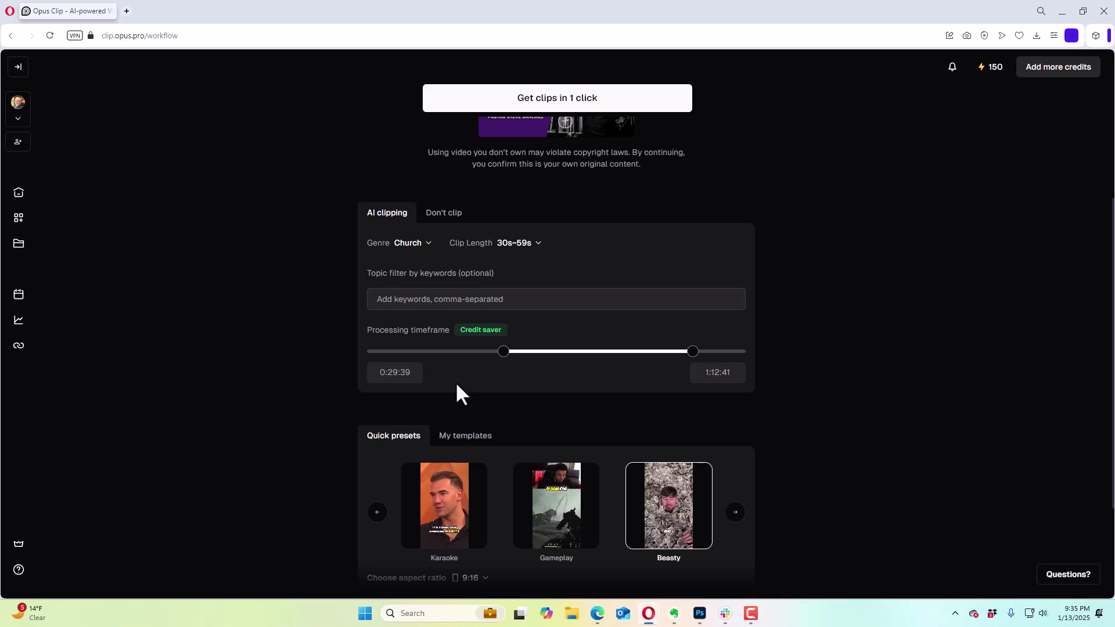
pyautogui.scroll(1, 465, 376)
pyautogui.scroll(3, 467, 379)
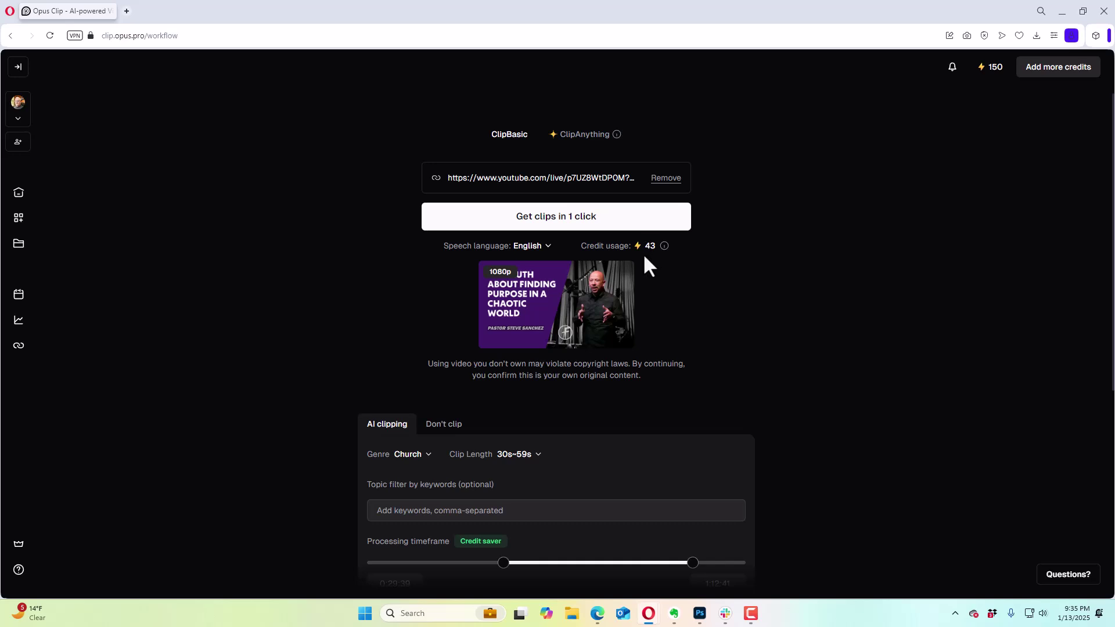
# Switch the clip styling from quick presets to the saved templates, using Preset template 1
pyautogui.scroll(-2, 651, 276)
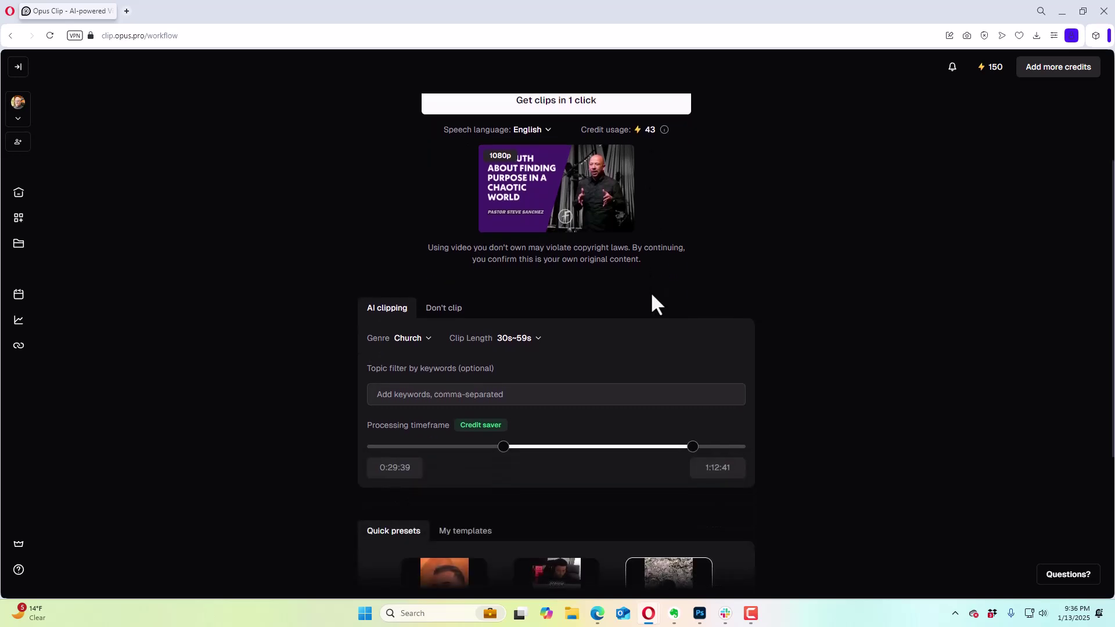
pyautogui.scroll(-3, 650, 291)
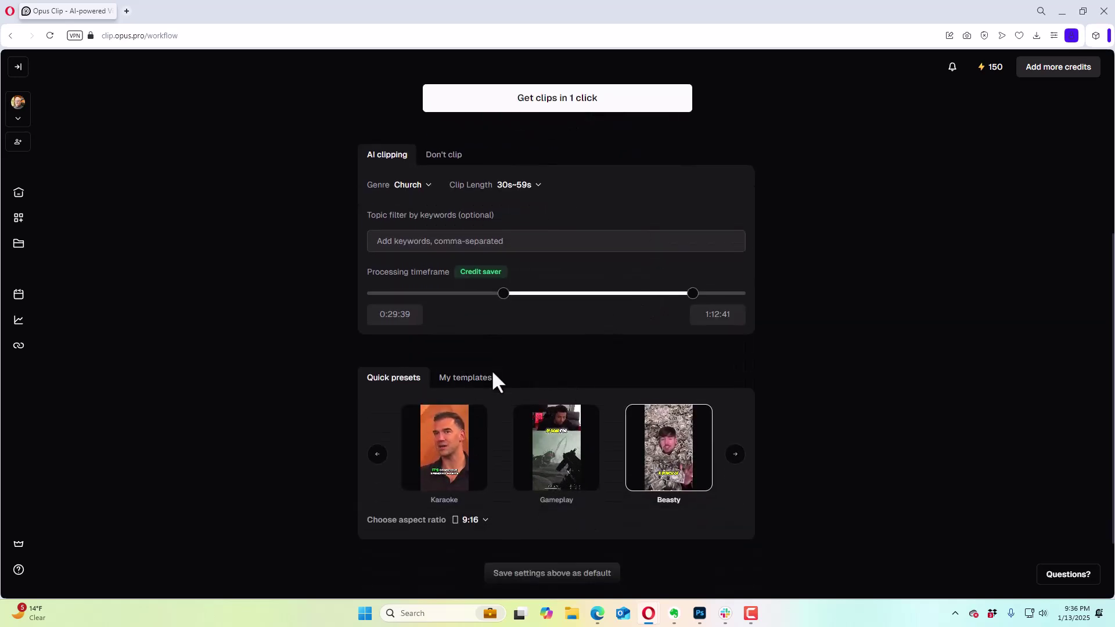
pyautogui.click(470, 379)
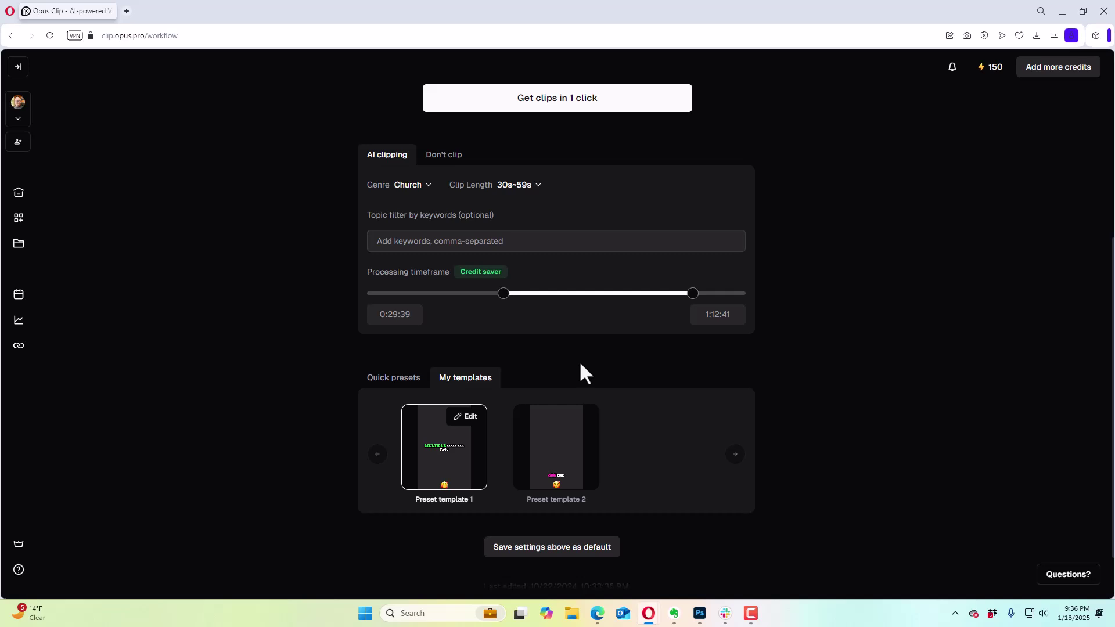
# Submit the video project for clip generation with the current settings
pyautogui.scroll(-1, 584, 357)
pyautogui.scroll(1, 586, 357)
pyautogui.scroll(5, 810, 342)
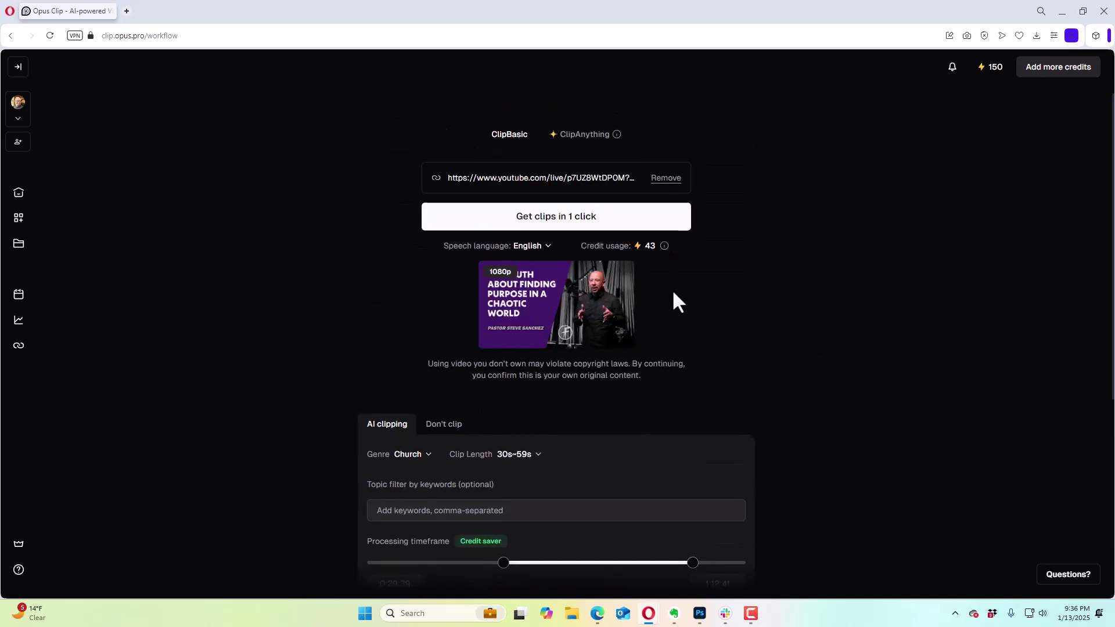
pyautogui.click(547, 218)
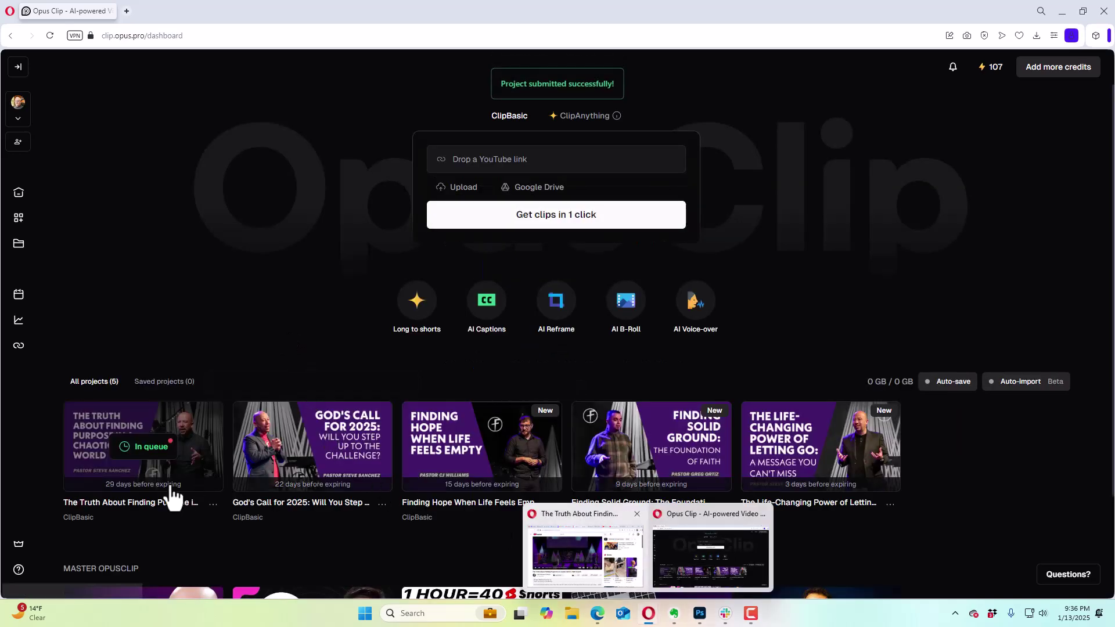
# Switch to the YouTube window with the source video and open its chapter list
pyautogui.moveTo(651, 617)
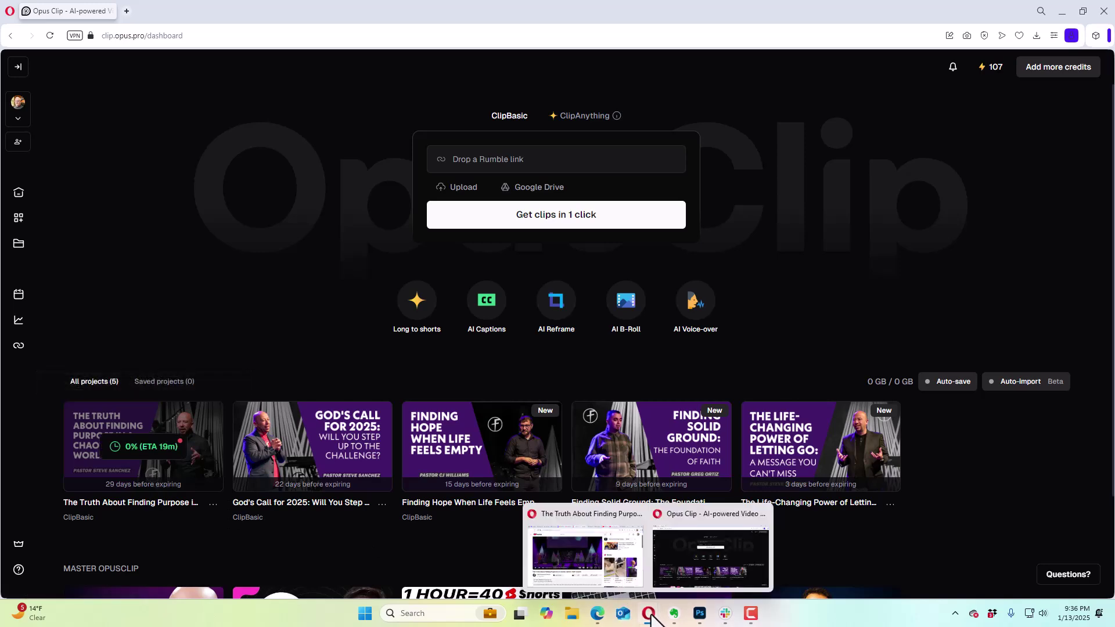
pyautogui.click(586, 566)
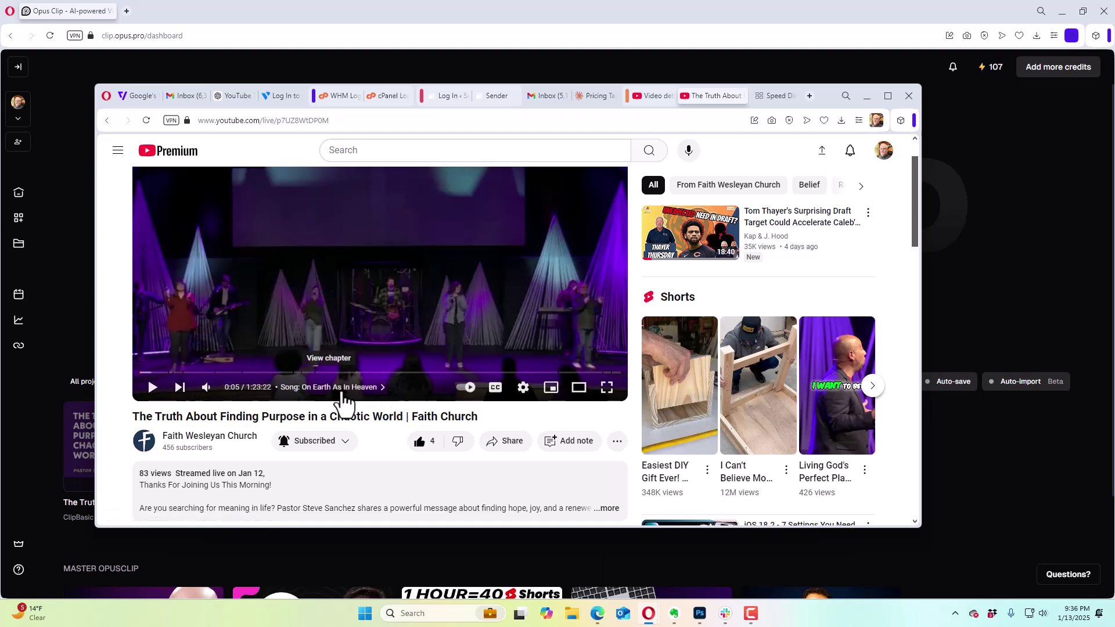
pyautogui.click(381, 388)
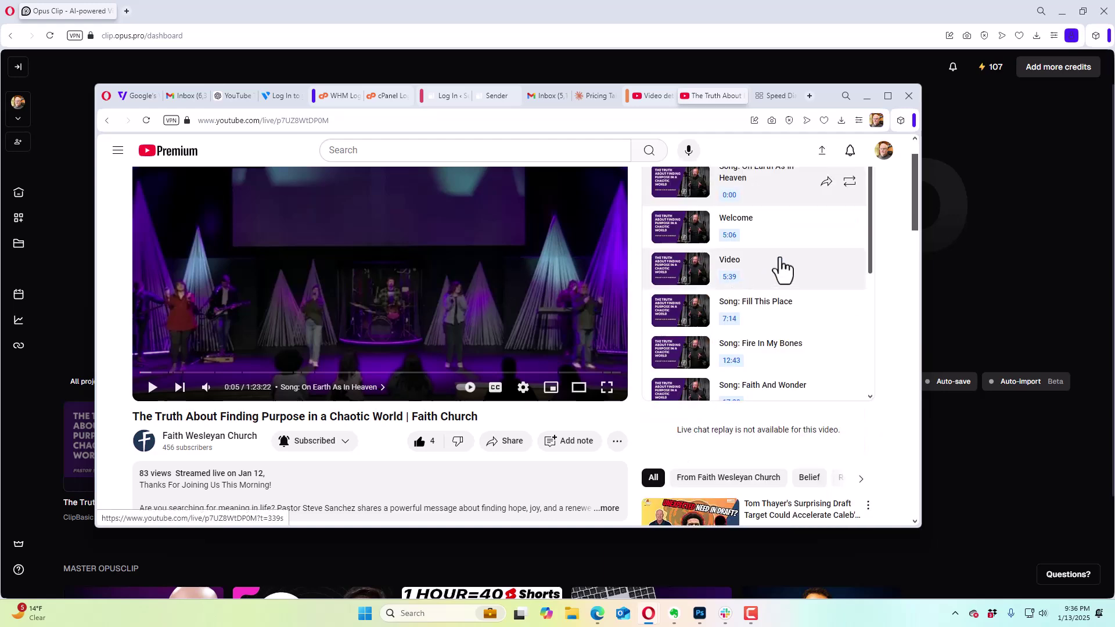
# Examine the chapter timestamps for where the sermon message starts and ends, and minimize the YouTube window
pyautogui.scroll(1, 787, 256)
pyautogui.scroll(-3, 792, 254)
pyautogui.scroll(5, 793, 264)
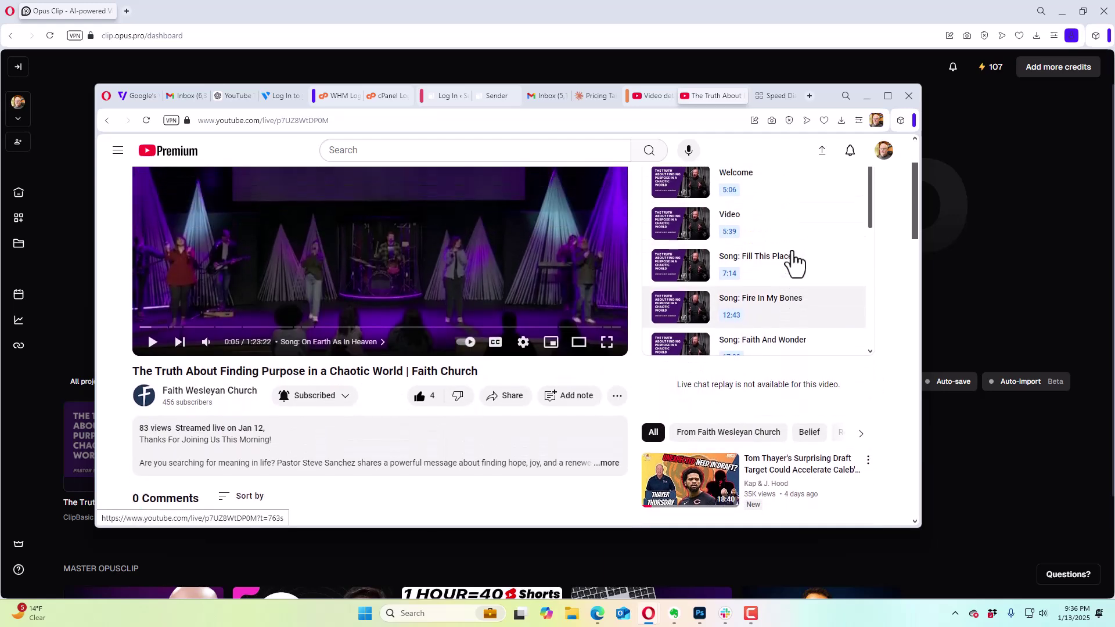
pyautogui.moveTo(871, 261); pyautogui.dragTo(869, 392)
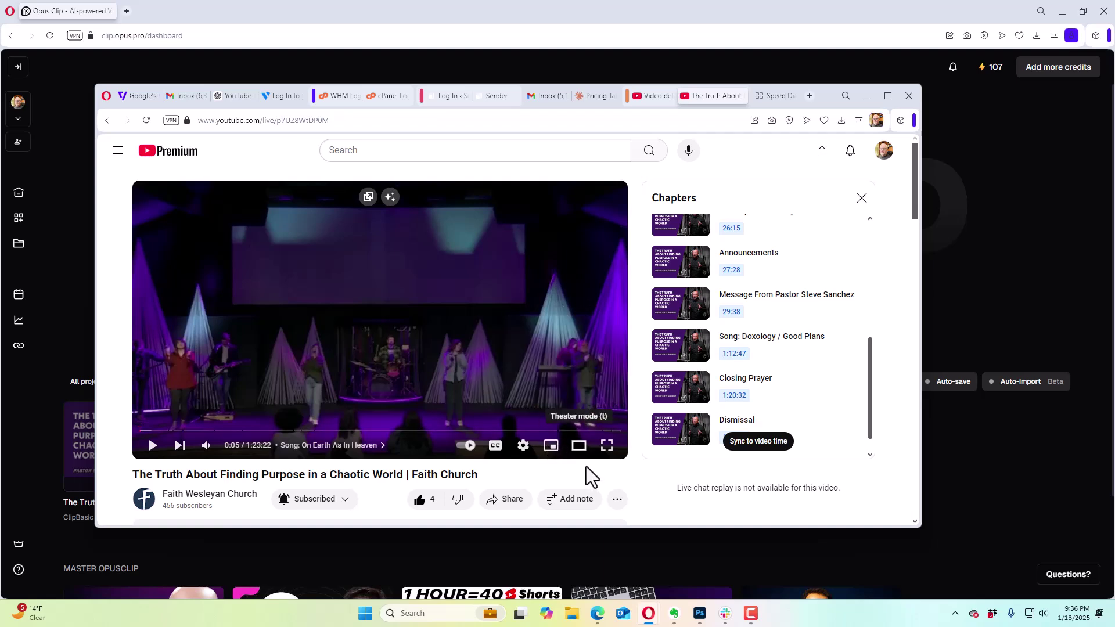
pyautogui.scroll(-2, 625, 478)
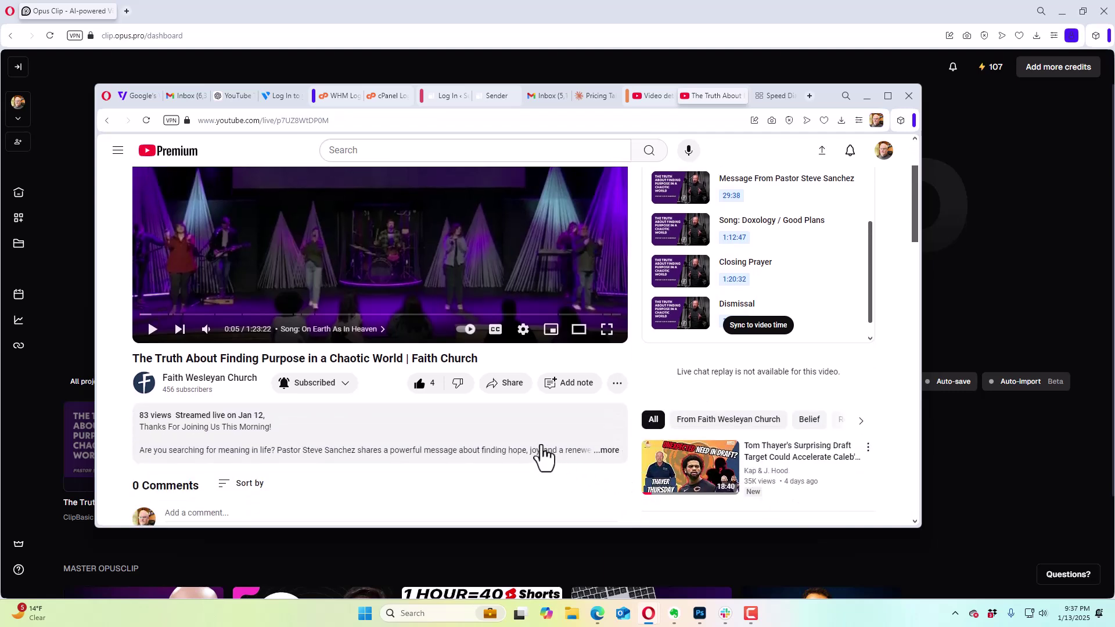
pyautogui.scroll(1, 540, 448)
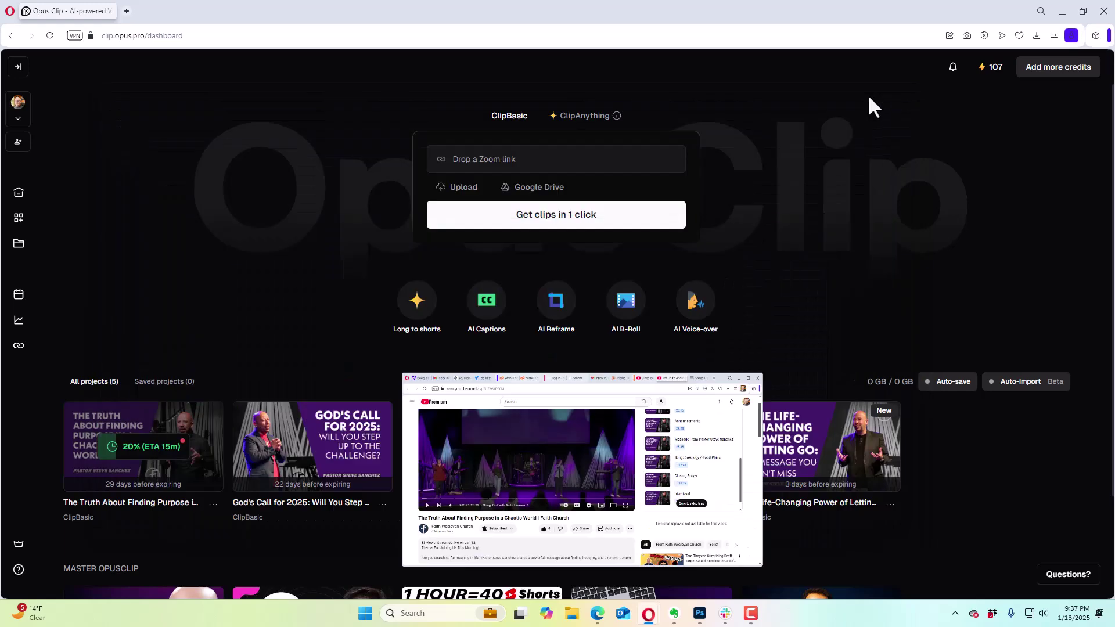
pyautogui.click(867, 95)
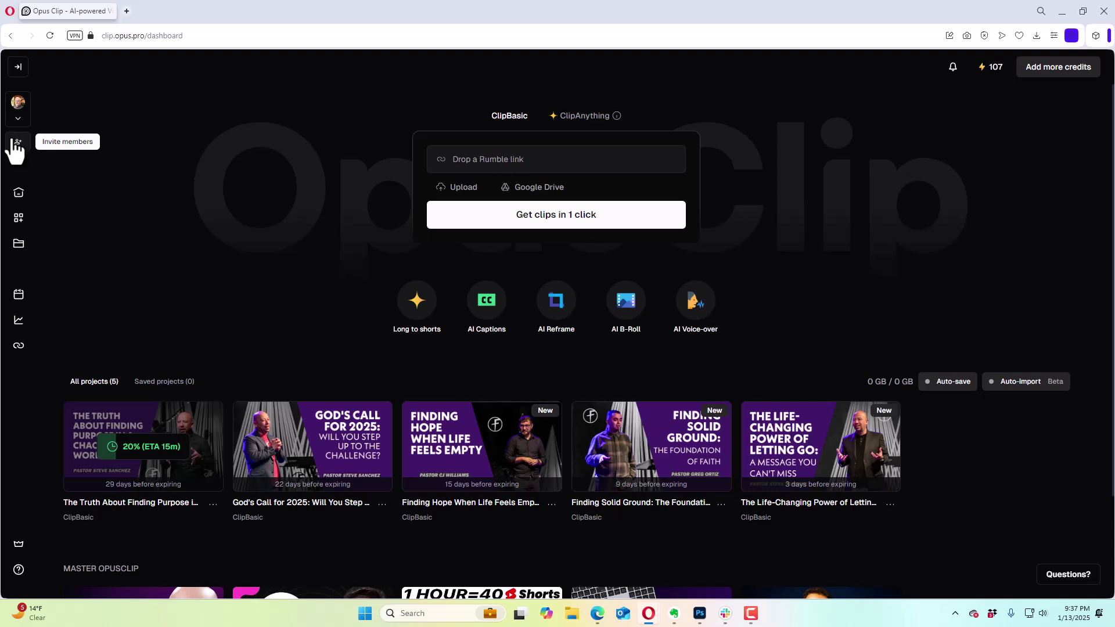
# Open the brand template settings and examine the auto layout options of Preset template 1, previewing the individual layouts
pyautogui.click(19, 219)
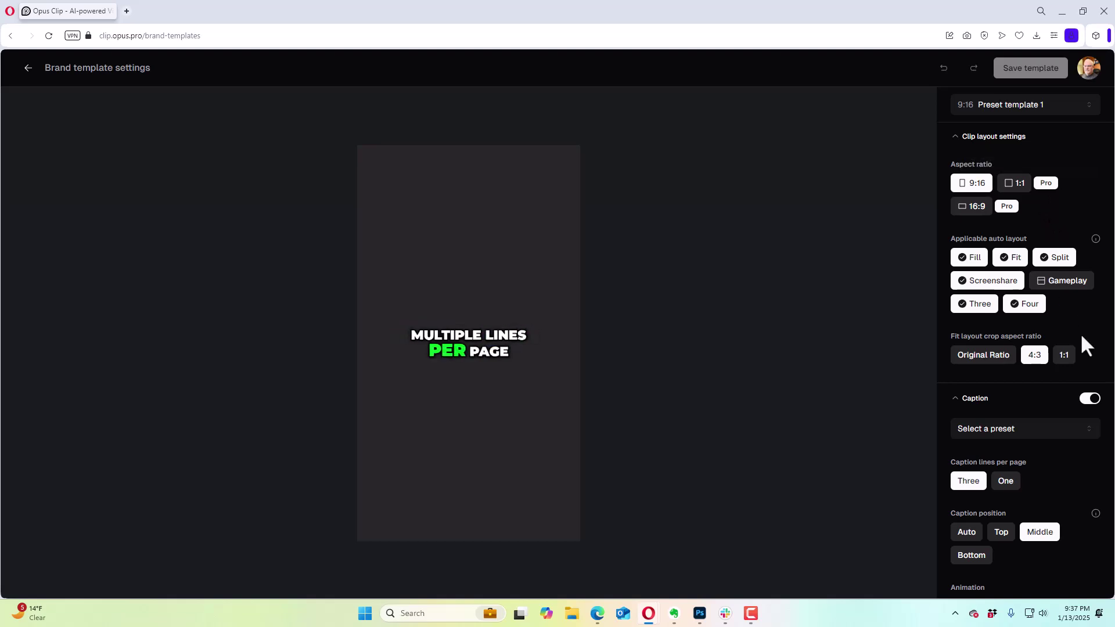
pyautogui.scroll(-1, 1079, 333)
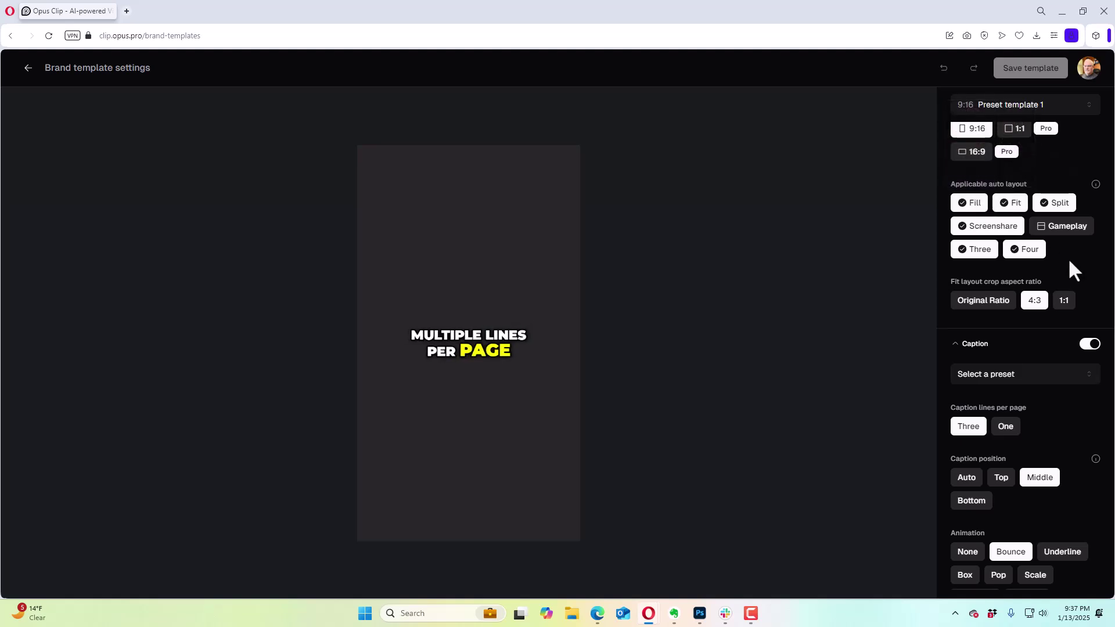
pyautogui.scroll(1, 1022, 264)
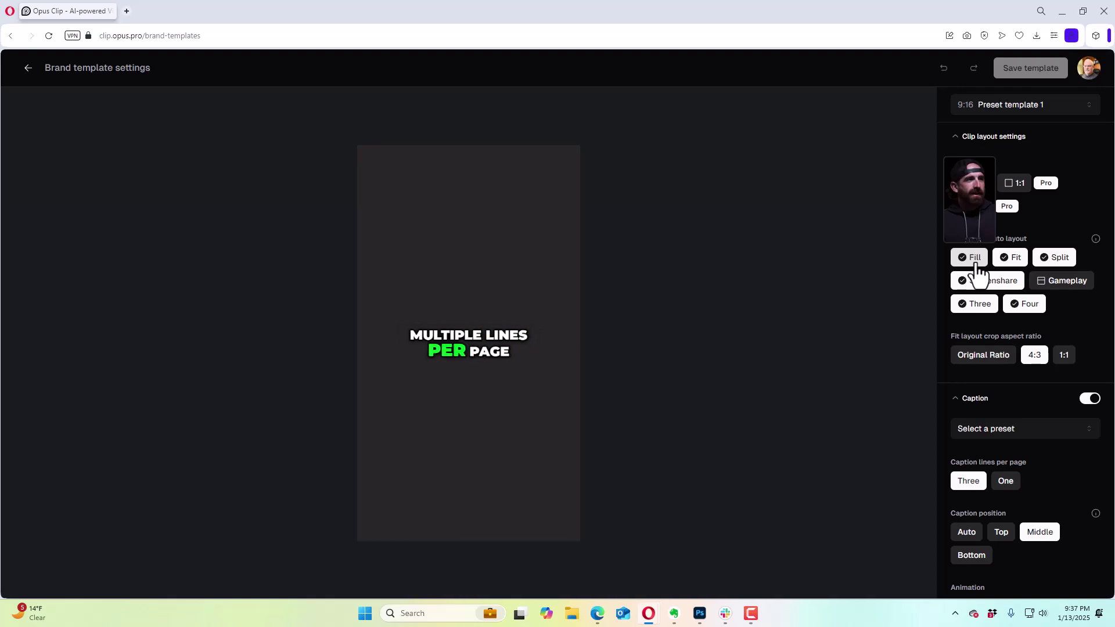
pyautogui.moveTo(1052, 264)
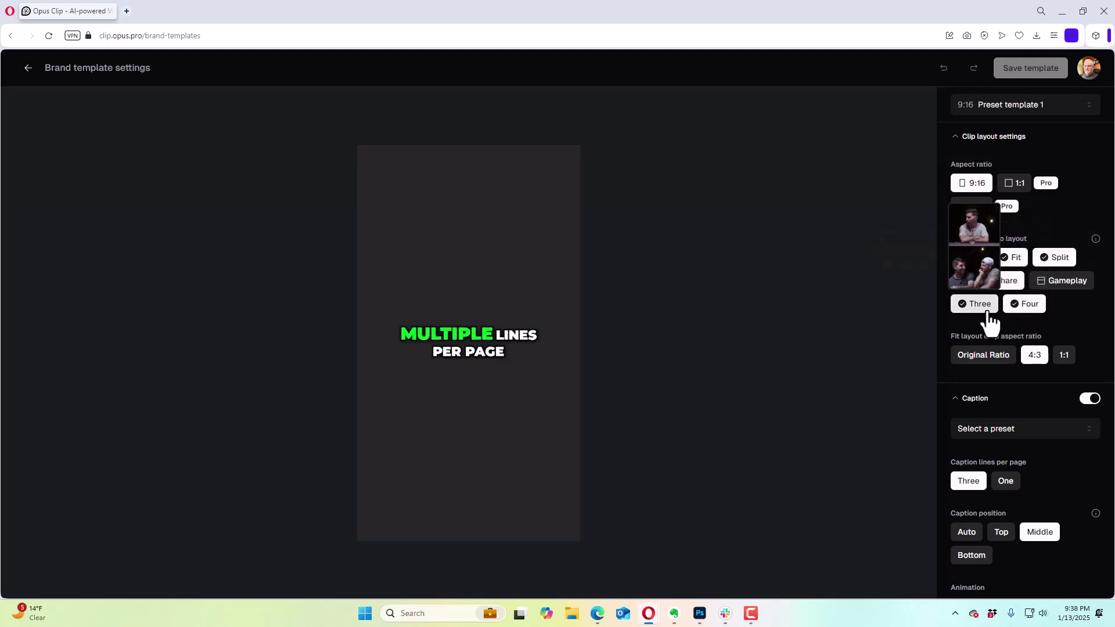
pyautogui.moveTo(1026, 308)
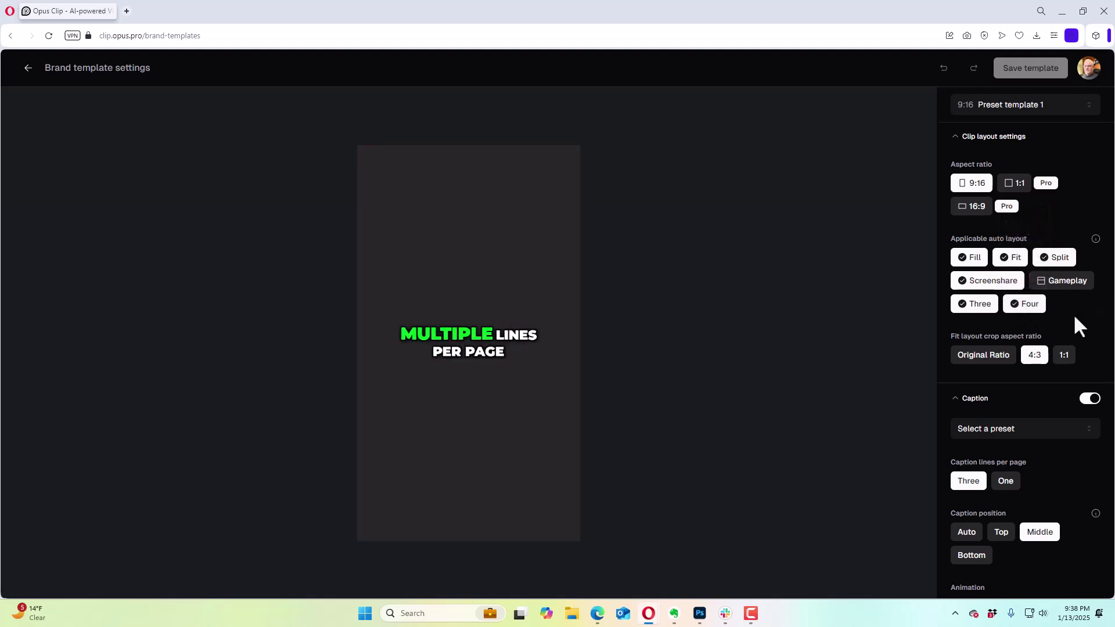
# Preview the caption animation styles None, Bounce, Underline, Box, Pop and Scale on the template's sample caption
pyautogui.scroll(-1, 1071, 312)
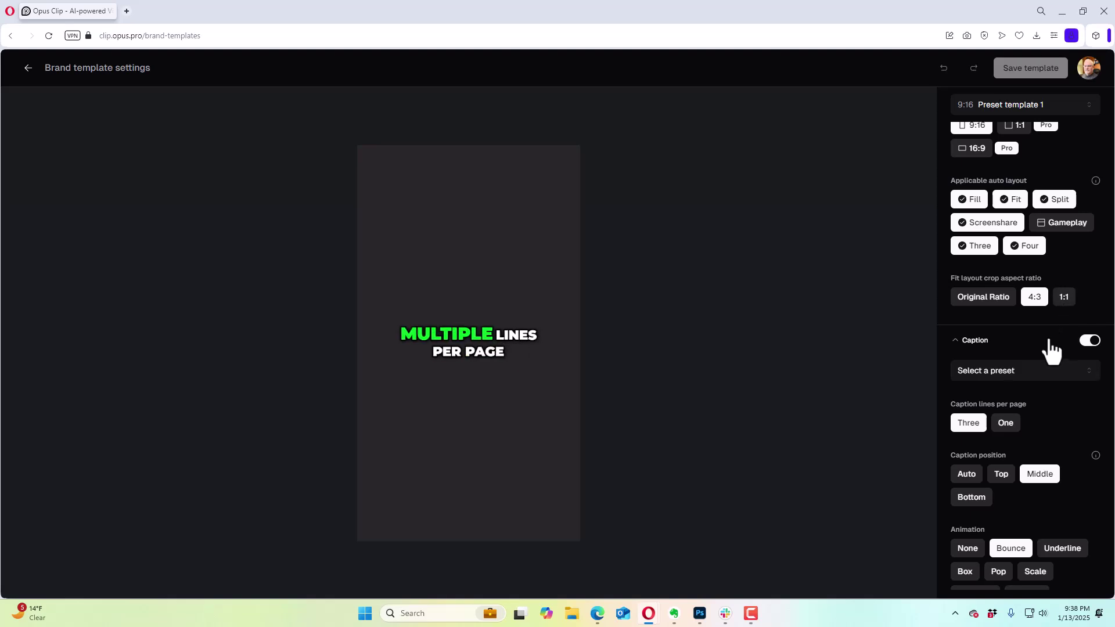
pyautogui.scroll(-2, 1050, 354)
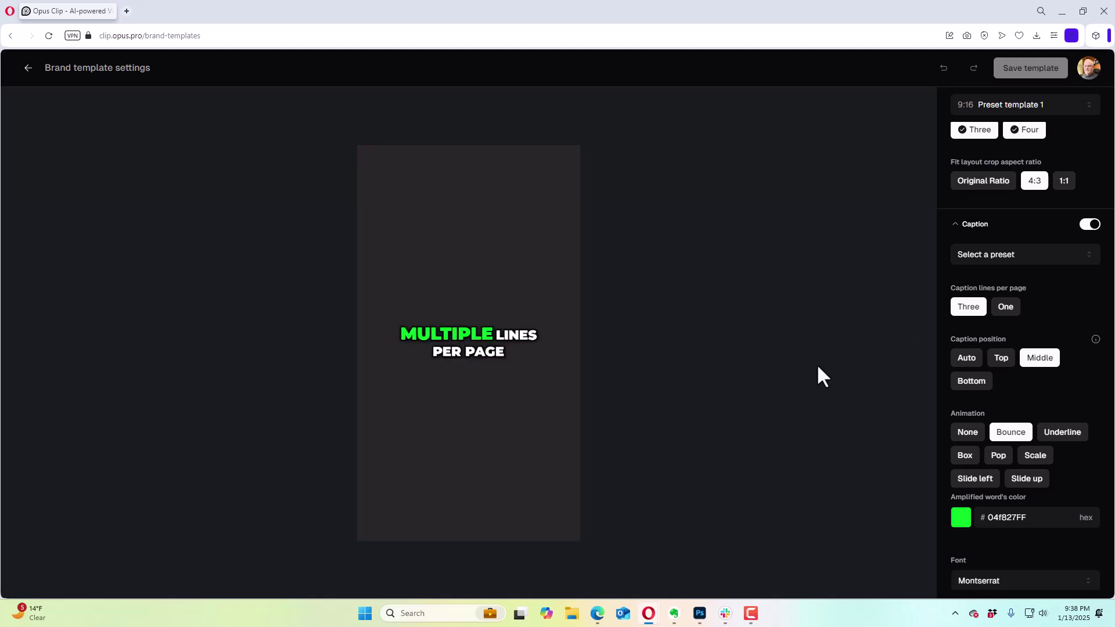
pyautogui.scroll(-1, 1036, 307)
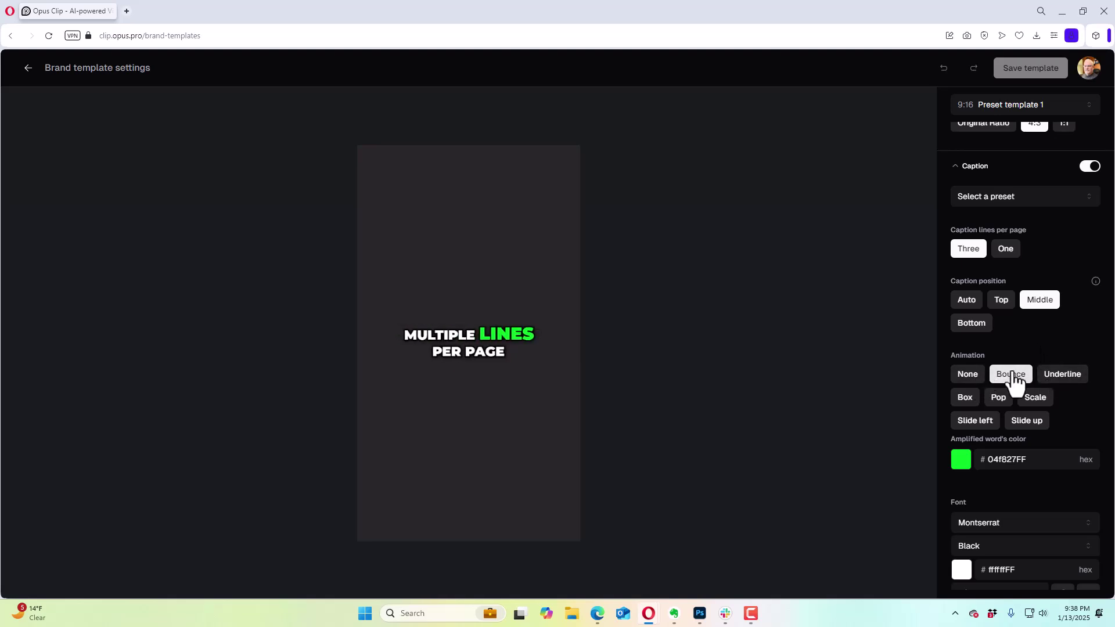
pyautogui.click(969, 377)
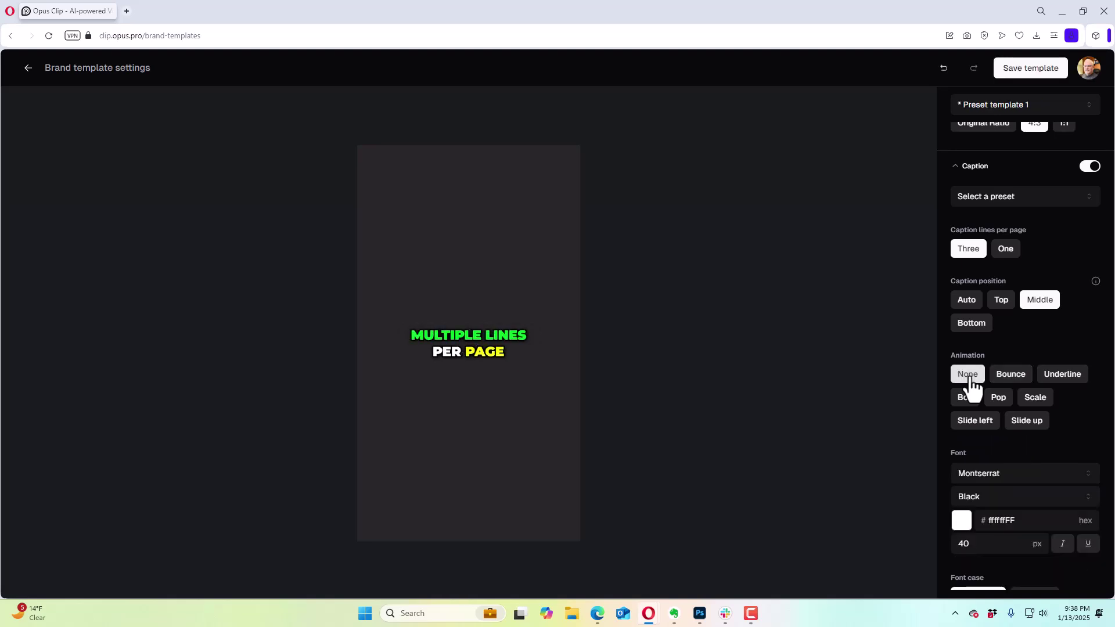
pyautogui.click(1013, 376)
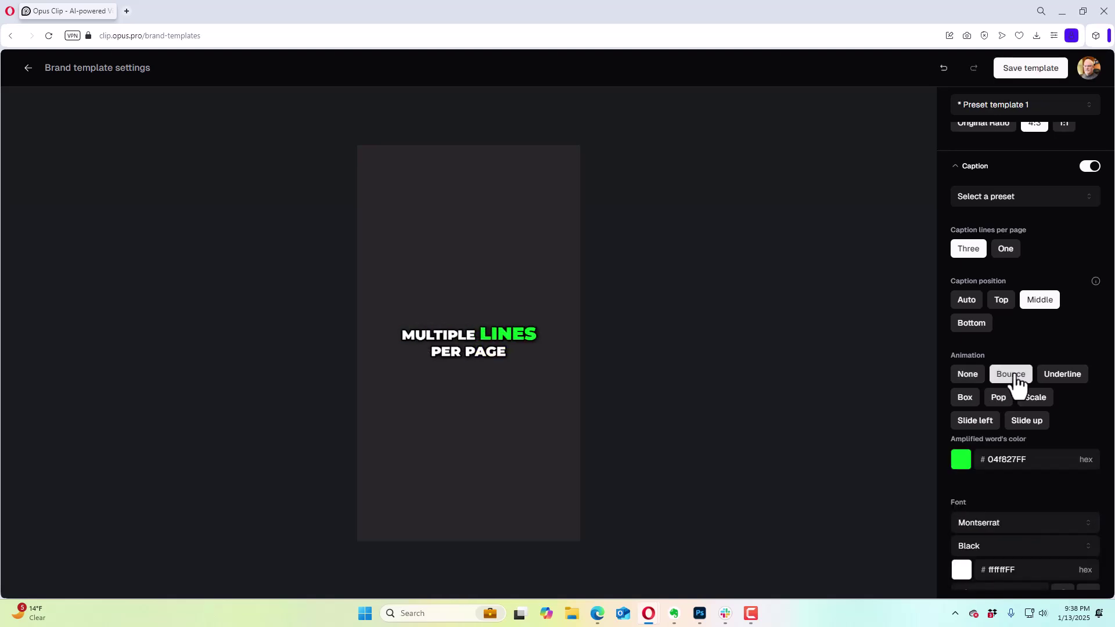
pyautogui.click(1062, 377)
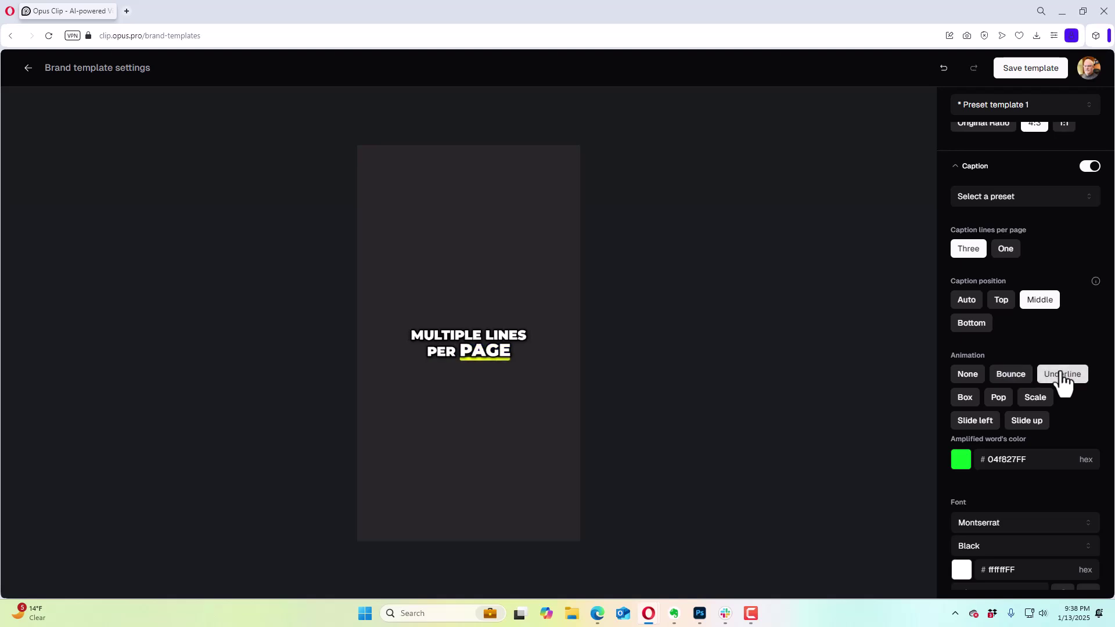
pyautogui.click(969, 400)
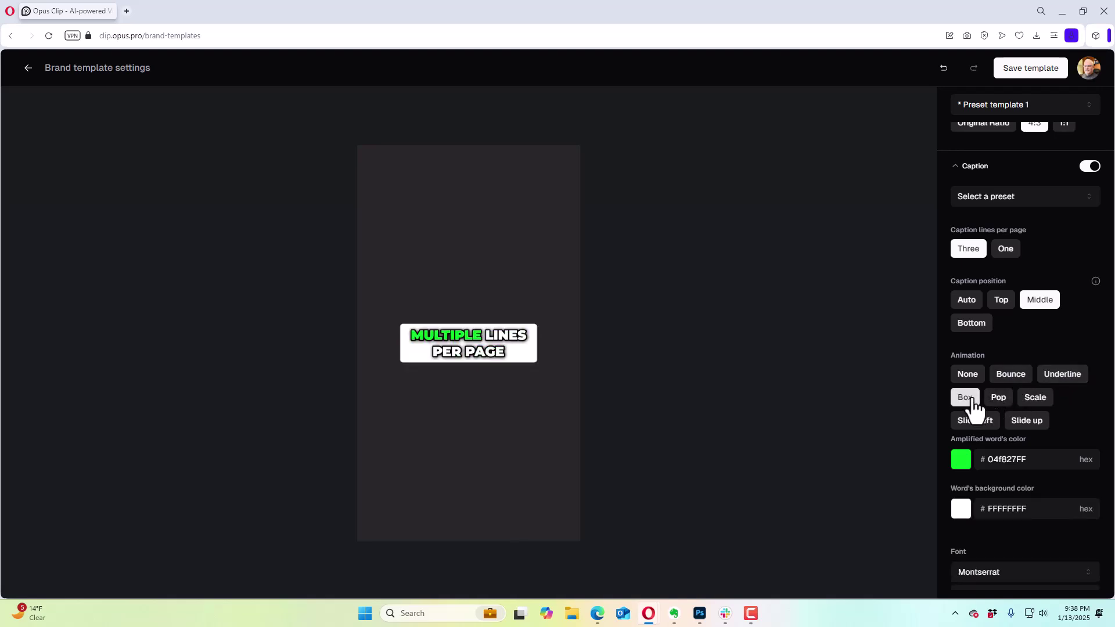
pyautogui.click(1006, 402)
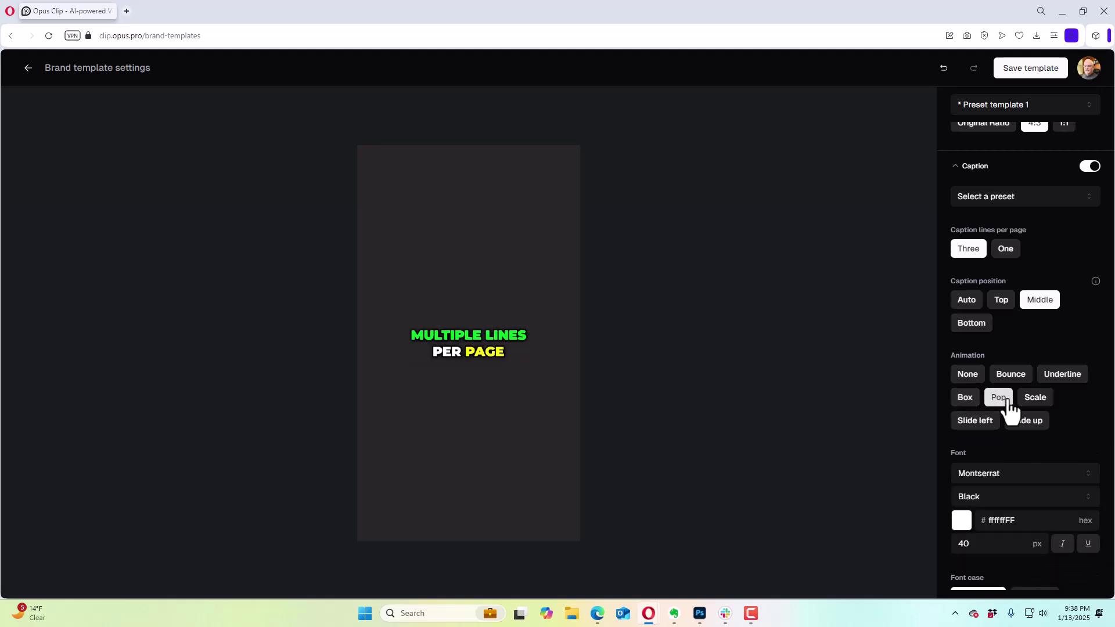
pyautogui.click(1029, 401)
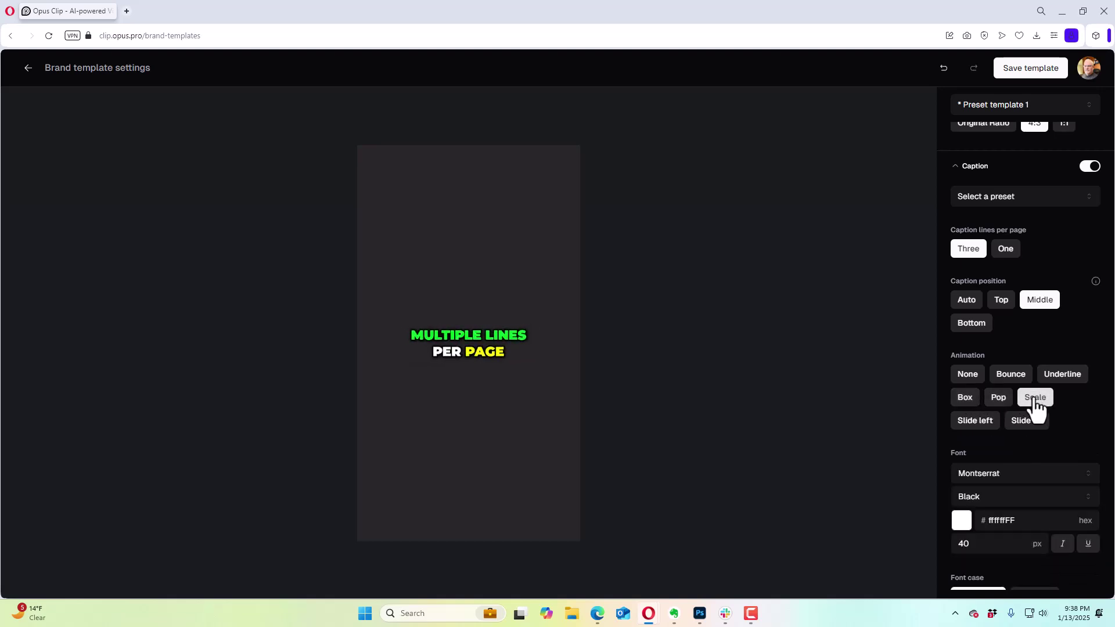
# Compare the Pop, Scale, Bounce and Underline caption animations again and settle on Bounce
pyautogui.click(1004, 401)
pyautogui.click(1034, 399)
pyautogui.click(1013, 378)
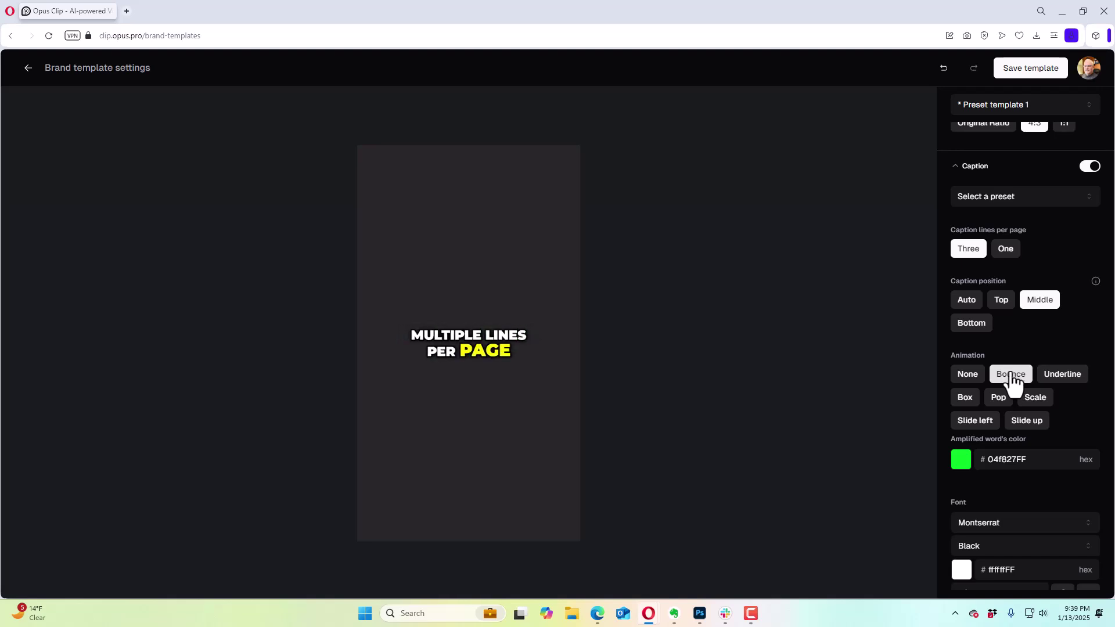
pyautogui.click(1054, 383)
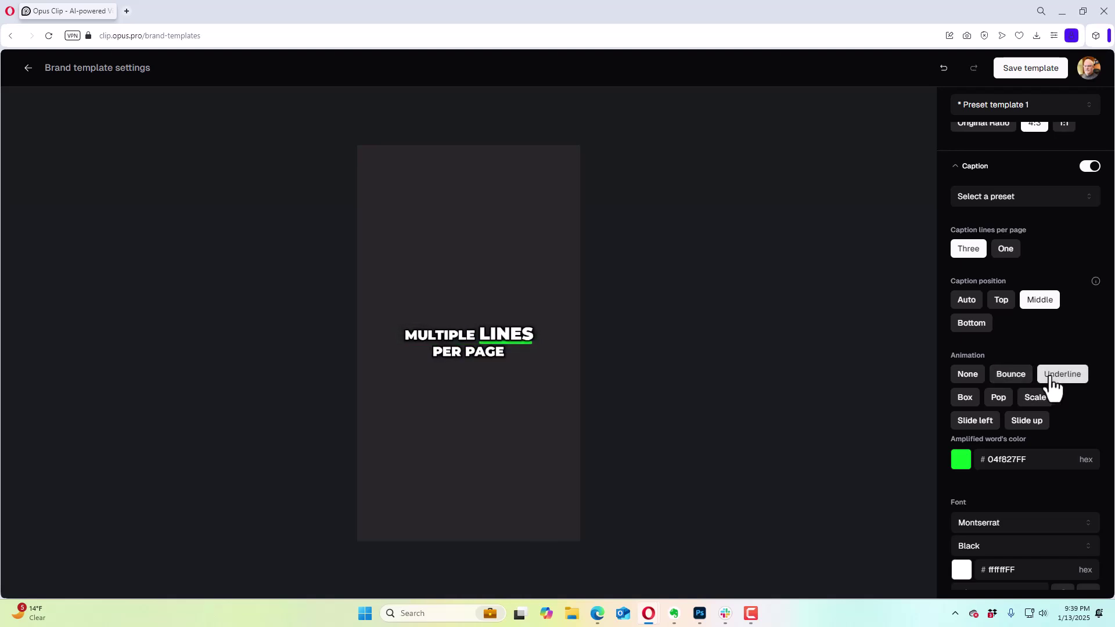
pyautogui.click(1011, 378)
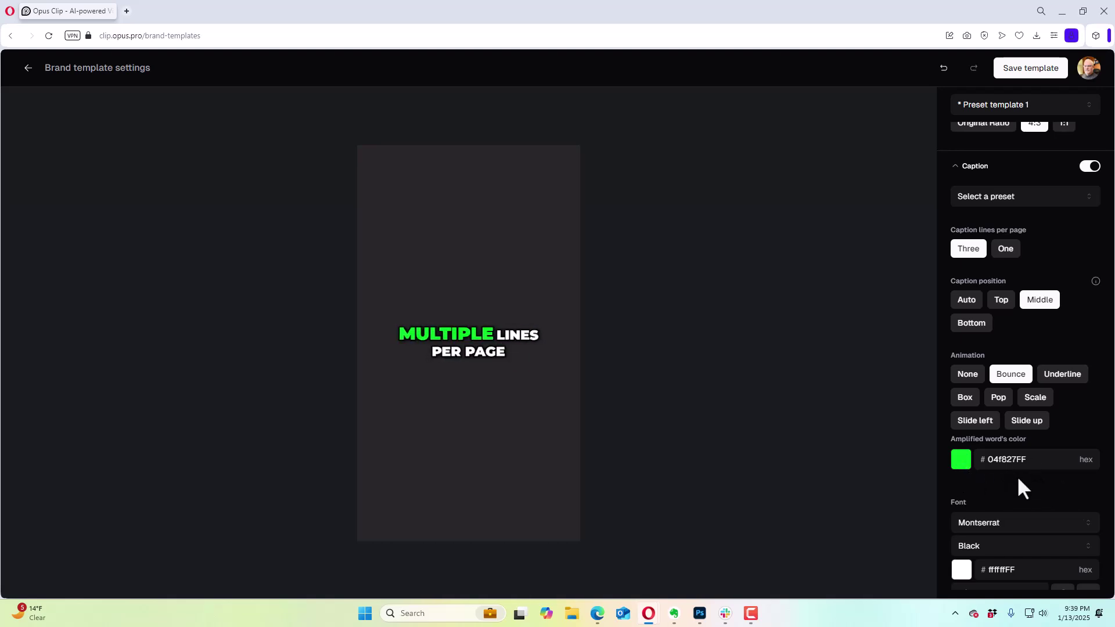
# Examine the caption font, color, case, stroke, shadow and AI keywords highlighter settings, and return to the dashboard without saving the template
pyautogui.scroll(-2, 1018, 479)
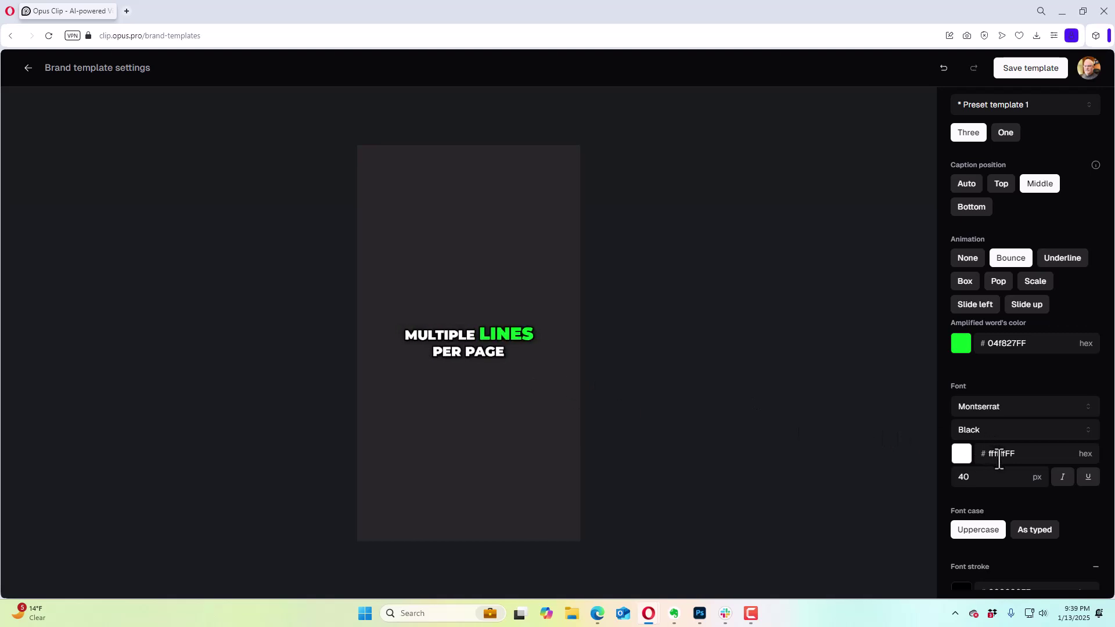
pyautogui.click(962, 458)
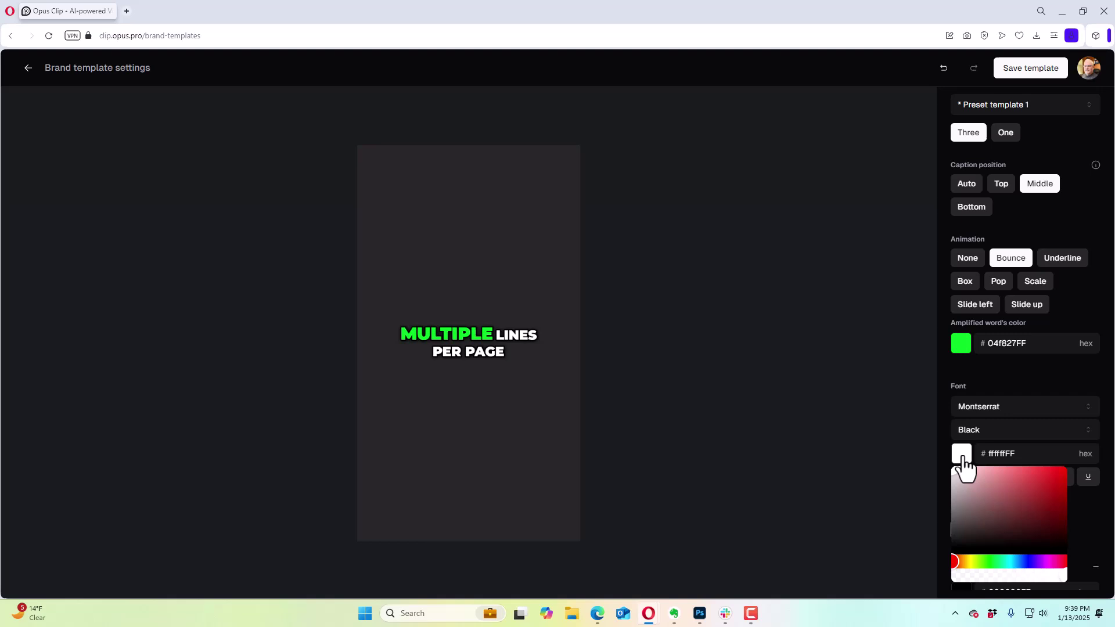
pyautogui.click(1022, 457)
pyautogui.scroll(-2, 1027, 458)
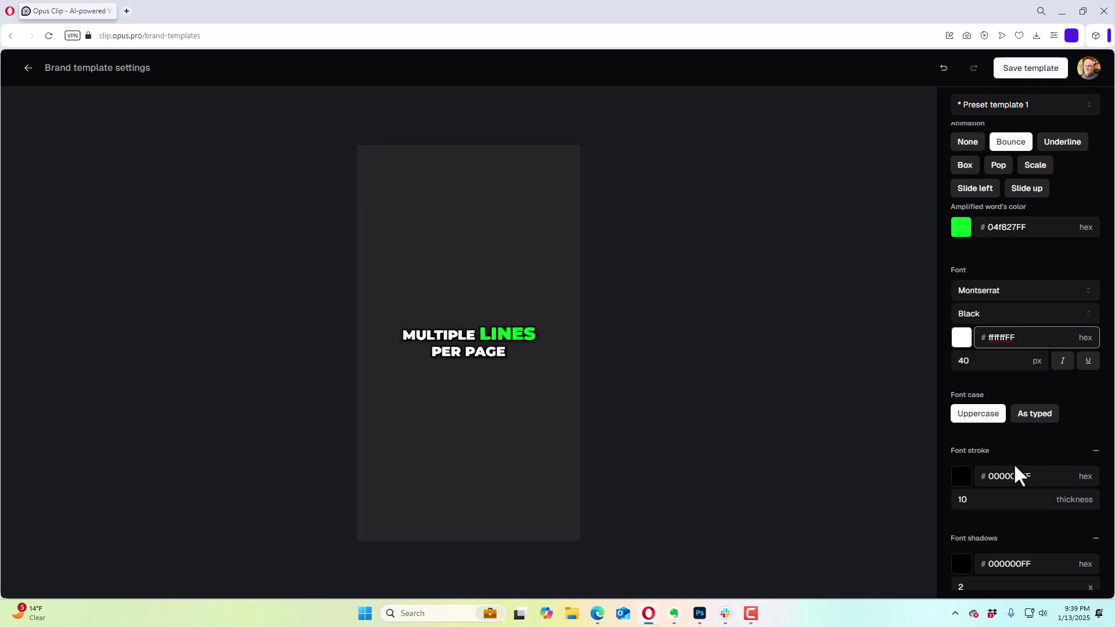
pyautogui.scroll(-1, 1014, 467)
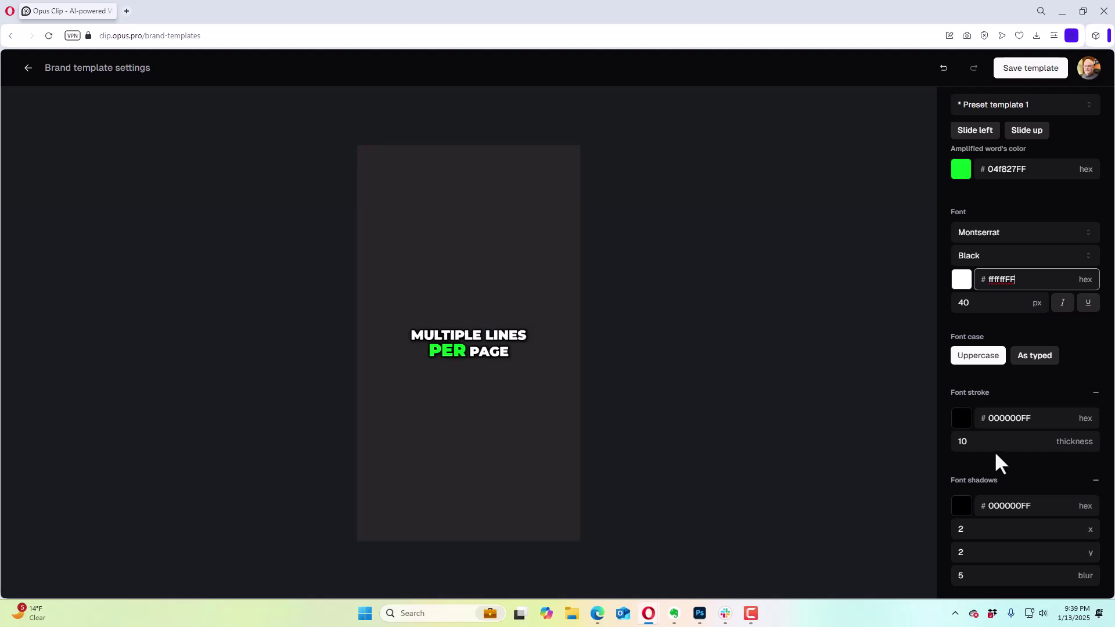
pyautogui.scroll(-3, 1006, 462)
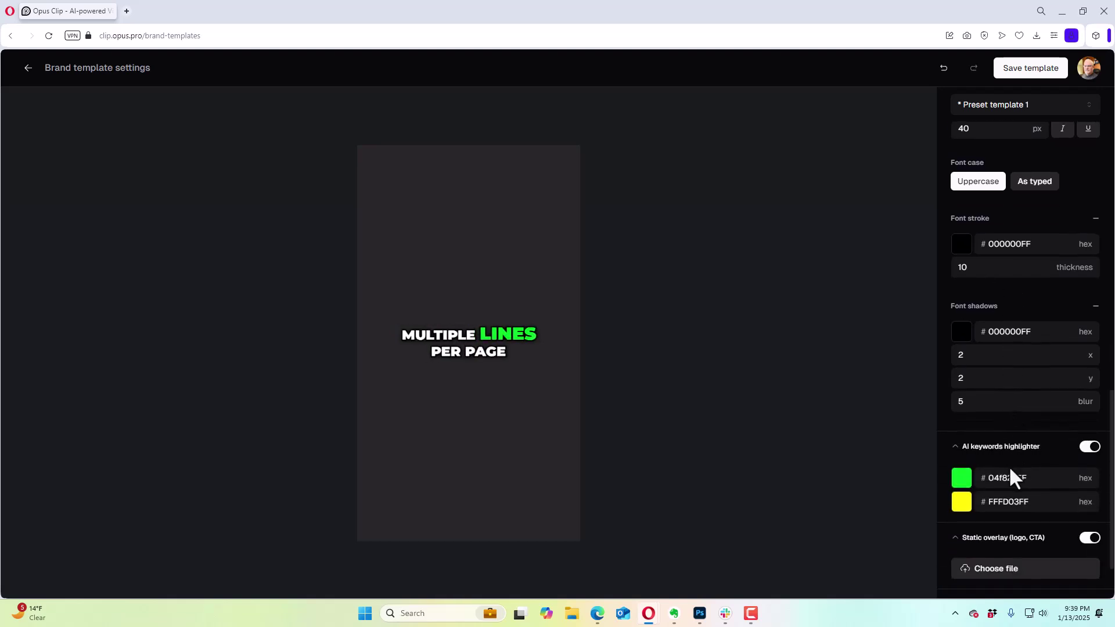
pyautogui.scroll(10, 1008, 462)
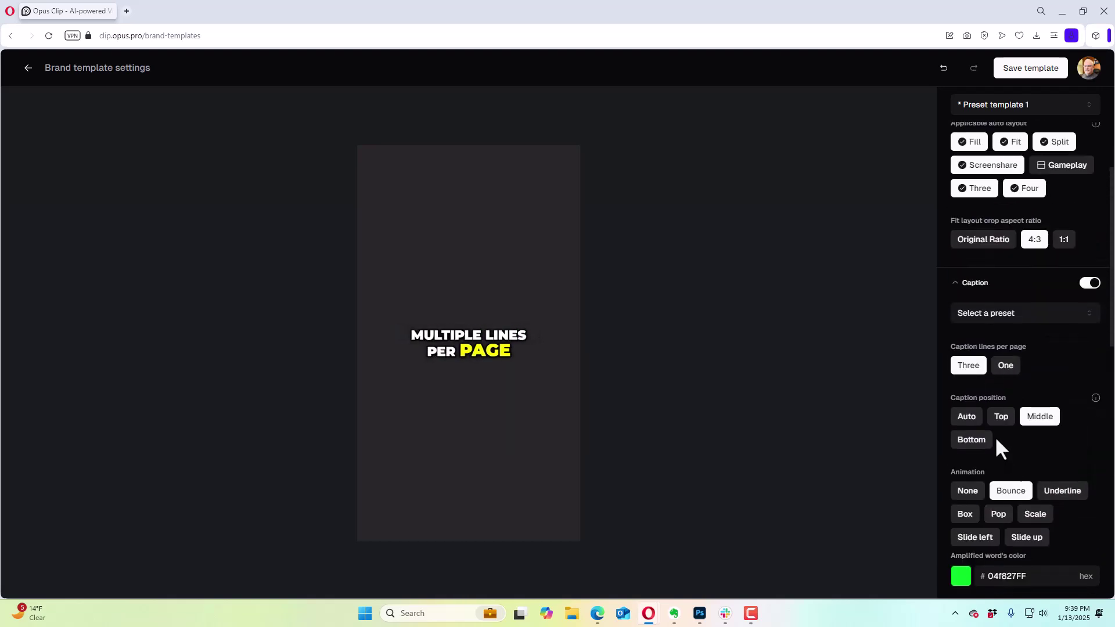
pyautogui.scroll(2, 997, 448)
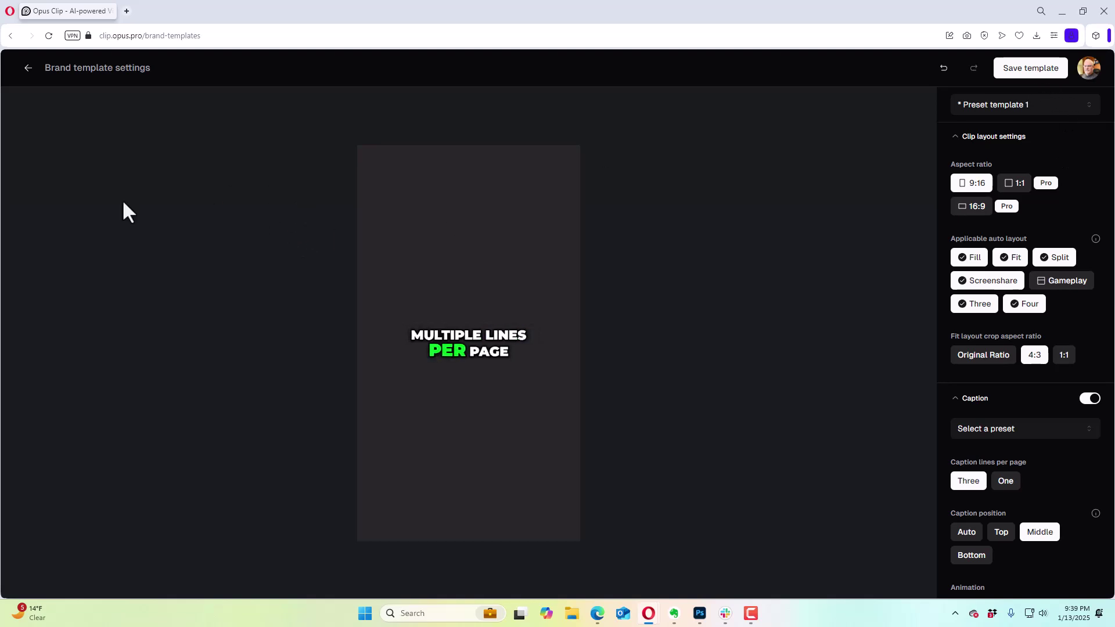
pyautogui.click(27, 65)
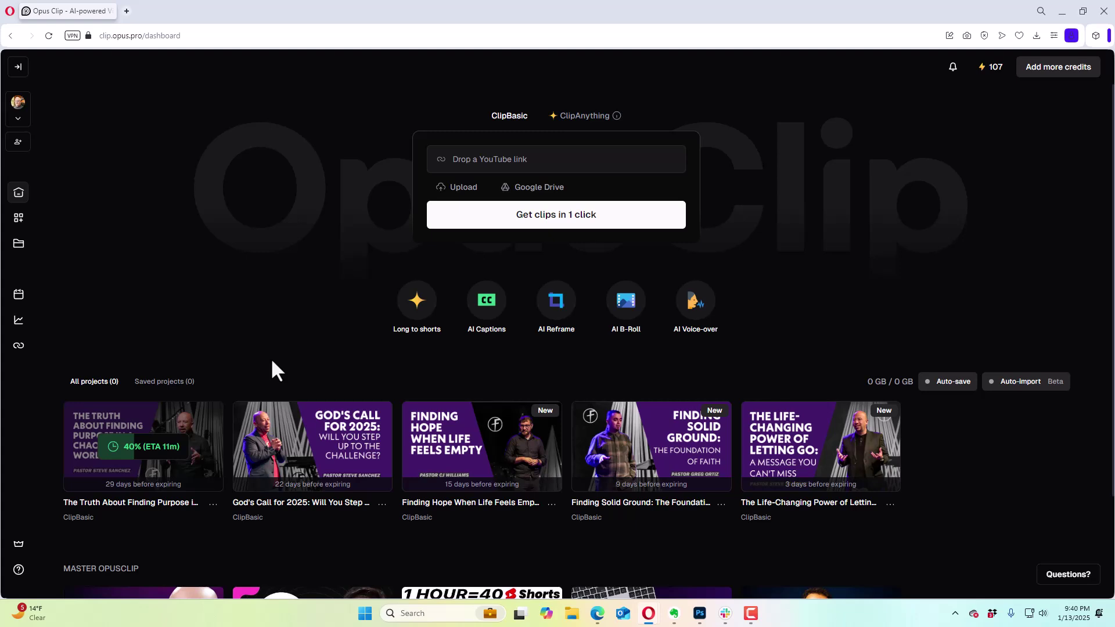
# Open the posting Calendar and dismiss its welcome message, and open Analytics and decline the plan upgrade
pyautogui.moveTo(1, 244)
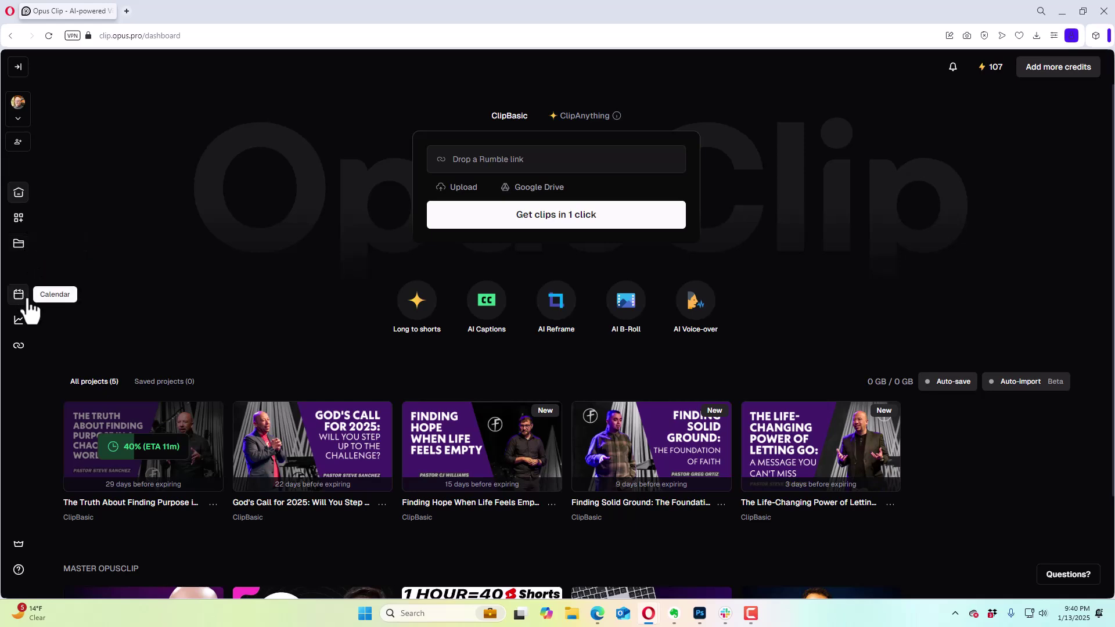
pyautogui.scroll(-2, 231, 305)
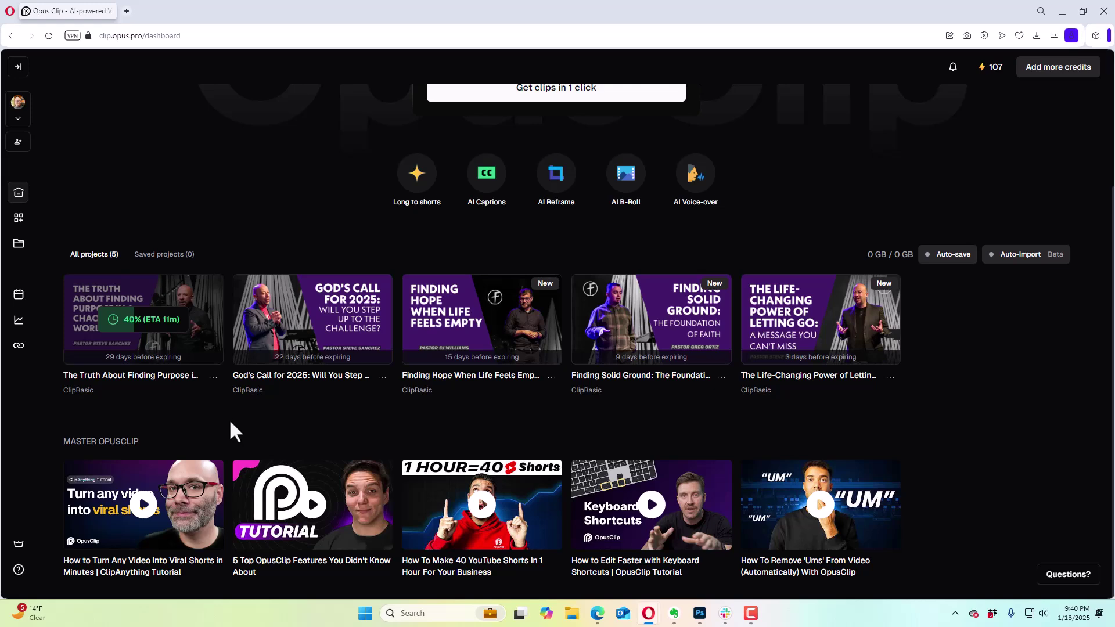
pyautogui.scroll(2, 230, 422)
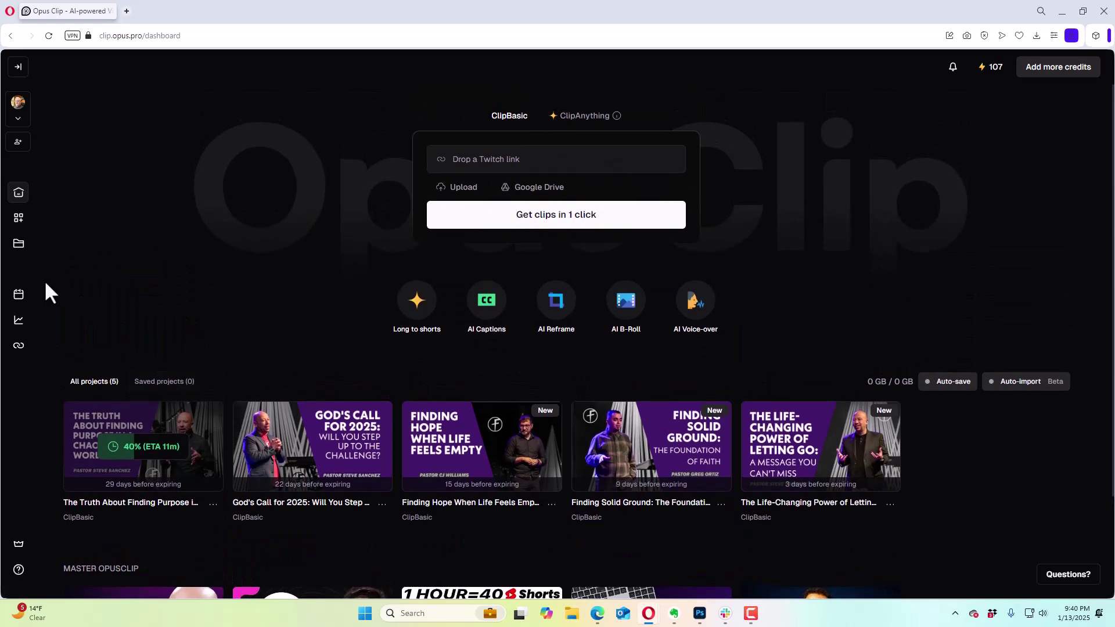
pyautogui.click(19, 297)
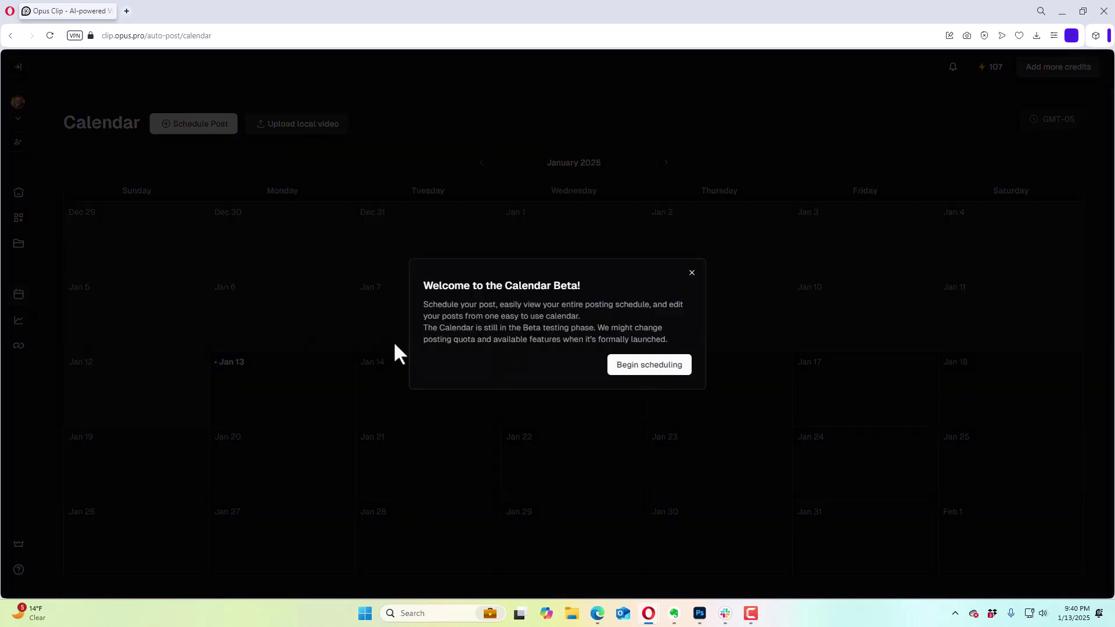
pyautogui.click(690, 273)
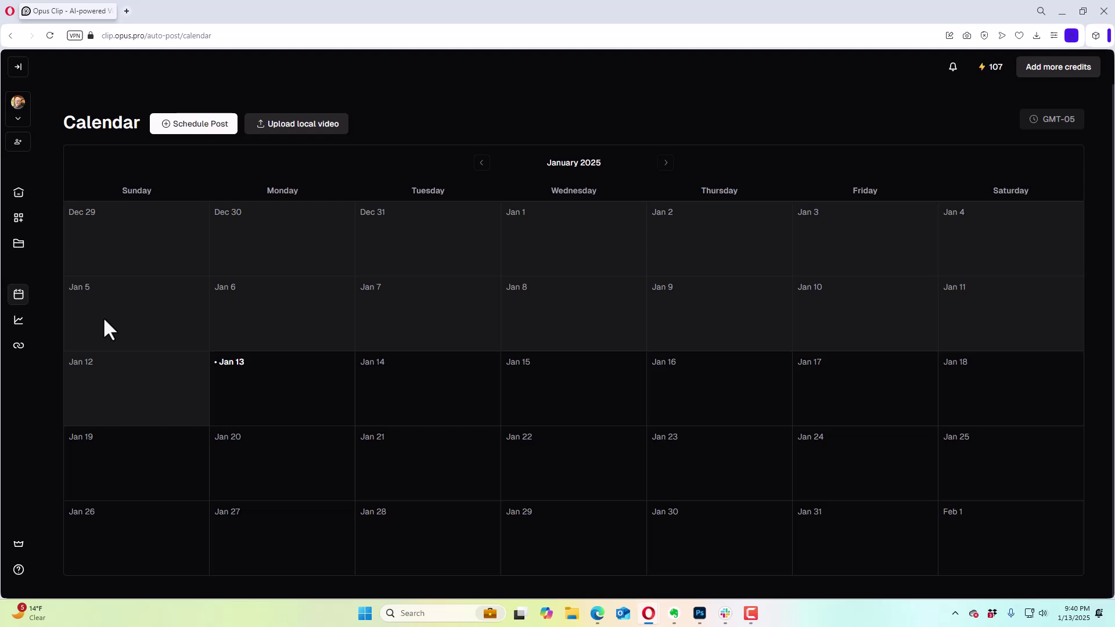
pyautogui.click(20, 327)
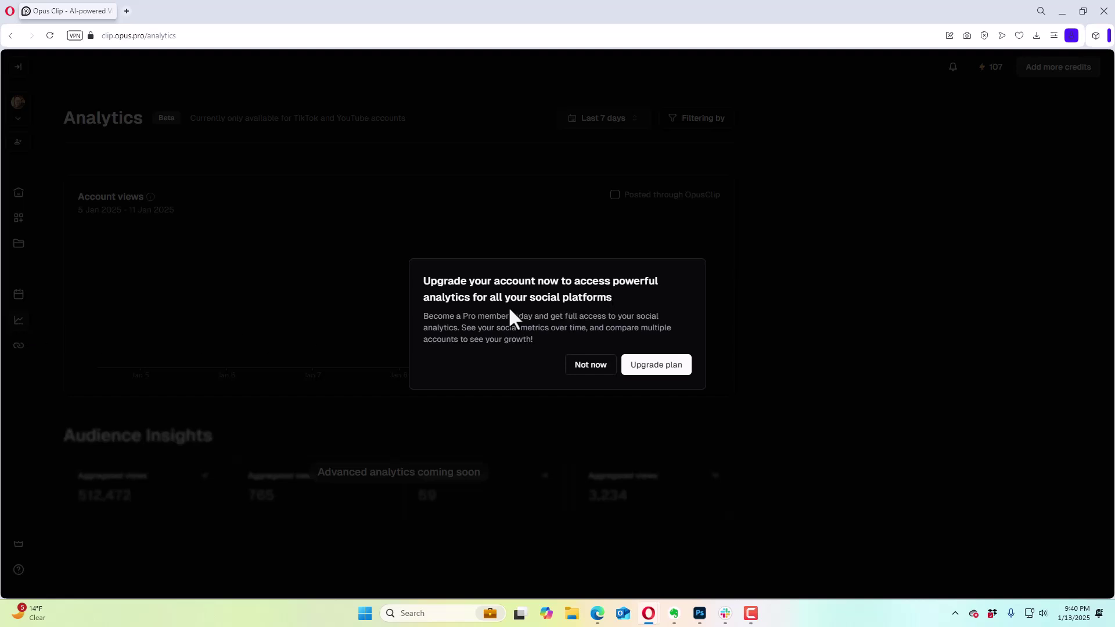
pyautogui.click(600, 371)
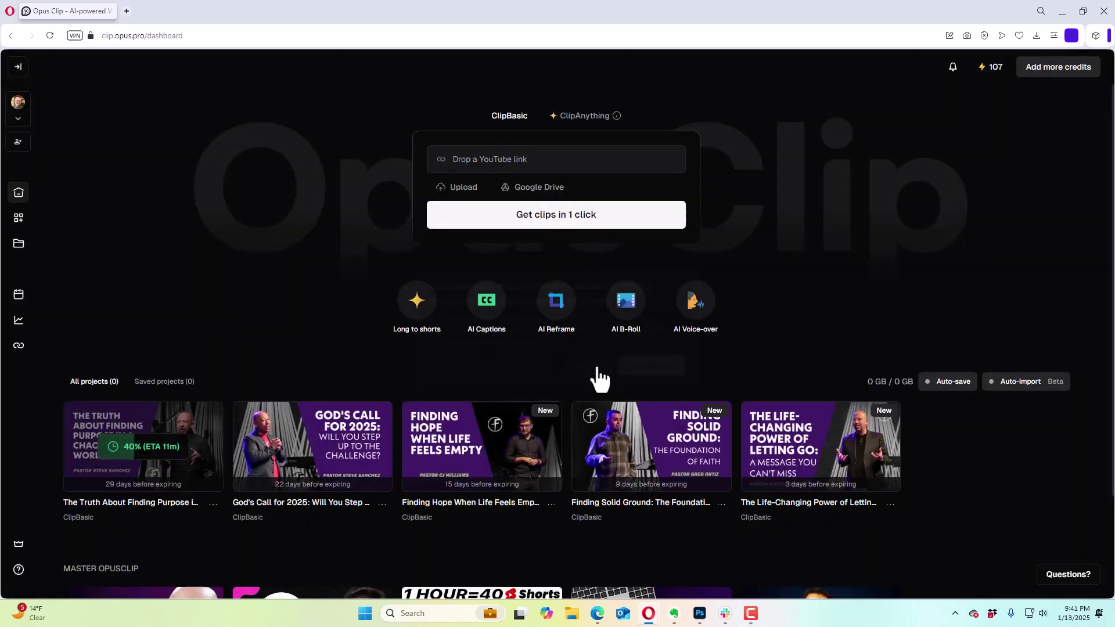
# Open the social account connections, examine the list of supported platforms, and close the dialog
pyautogui.moveTo(996, 67)
pyautogui.click(19, 346)
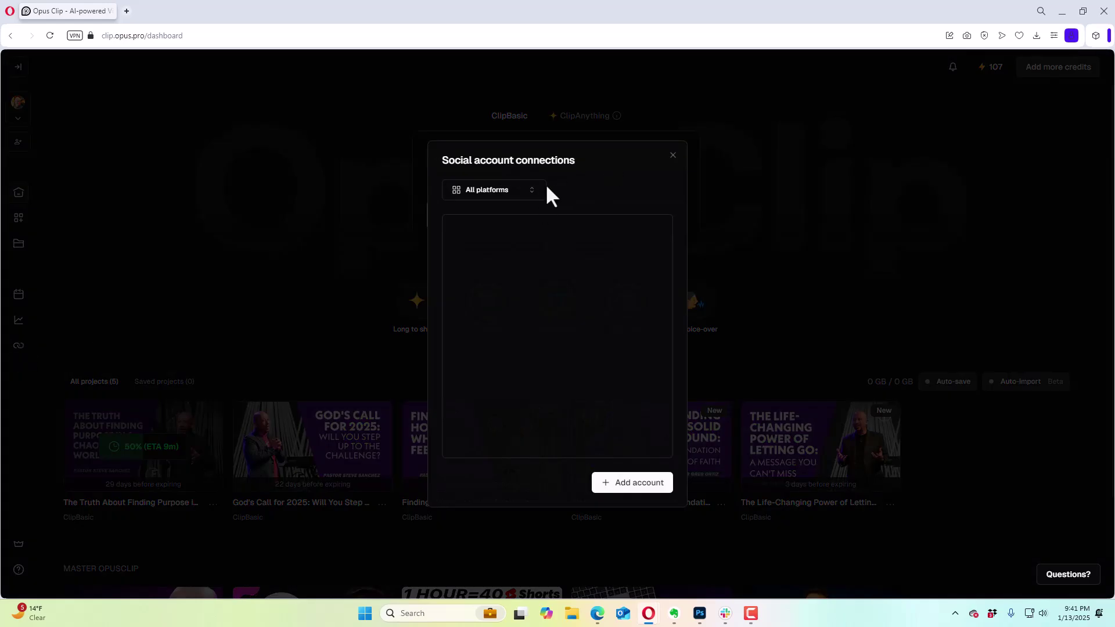
pyautogui.click(533, 192)
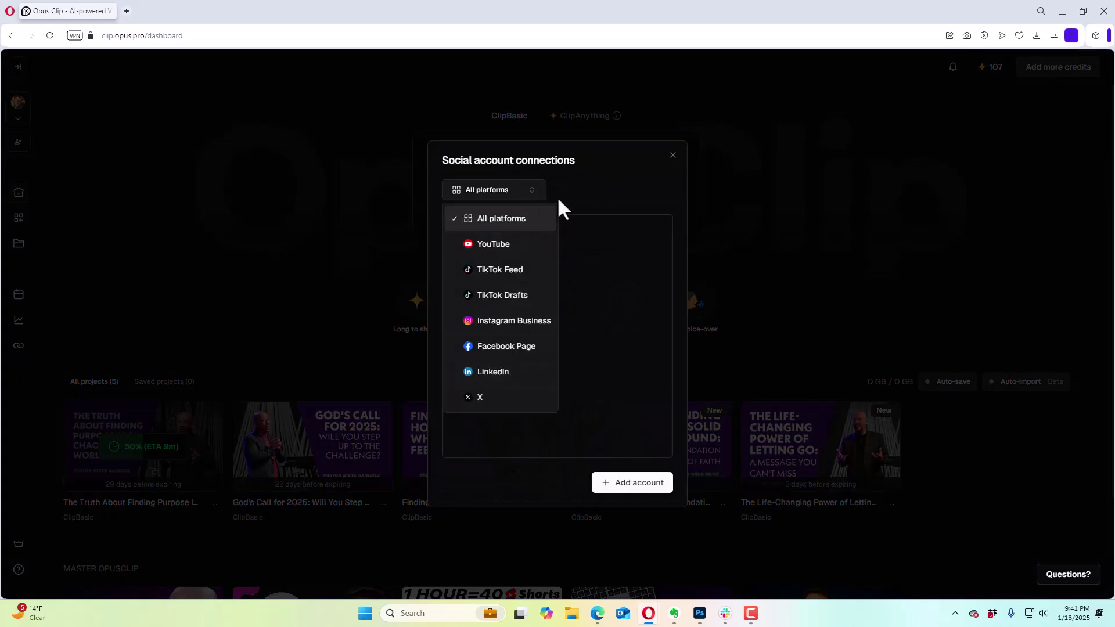
pyautogui.click(673, 155)
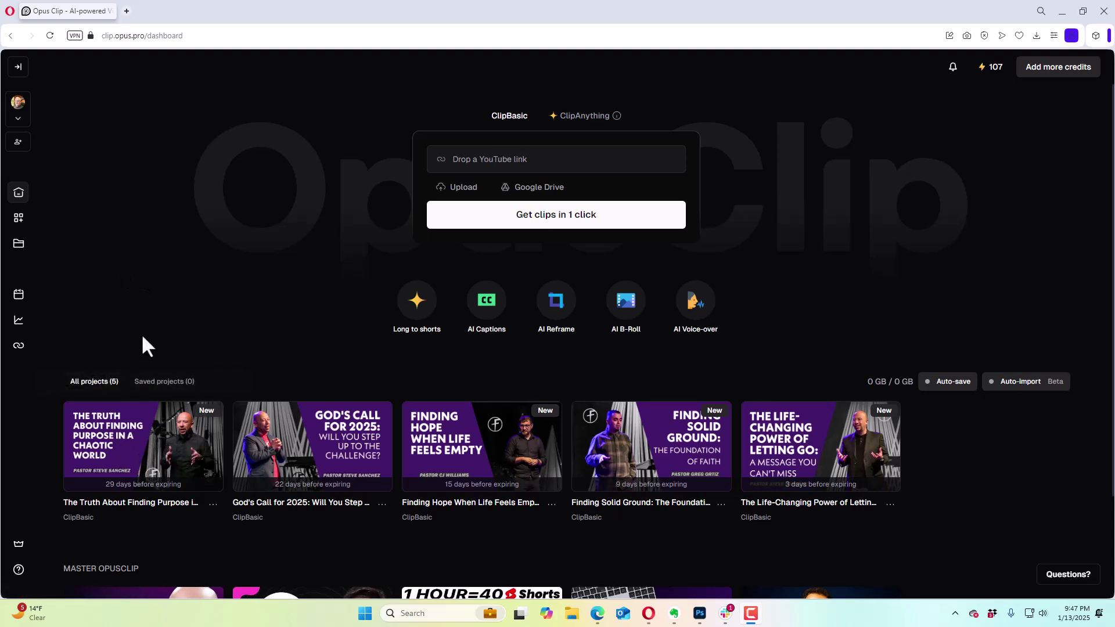
# Open the finished project "The Truth About Finding Purpose in a Chaotic World" and examine the generated clips with their scores and transcripts
pyautogui.click(142, 447)
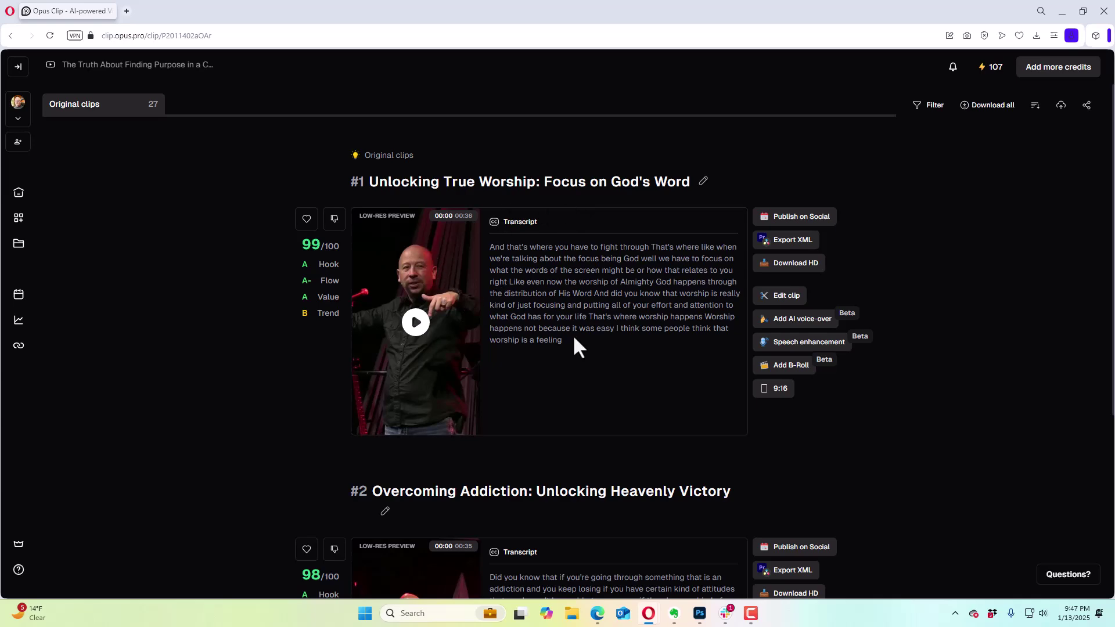
pyautogui.scroll(-5, 574, 334)
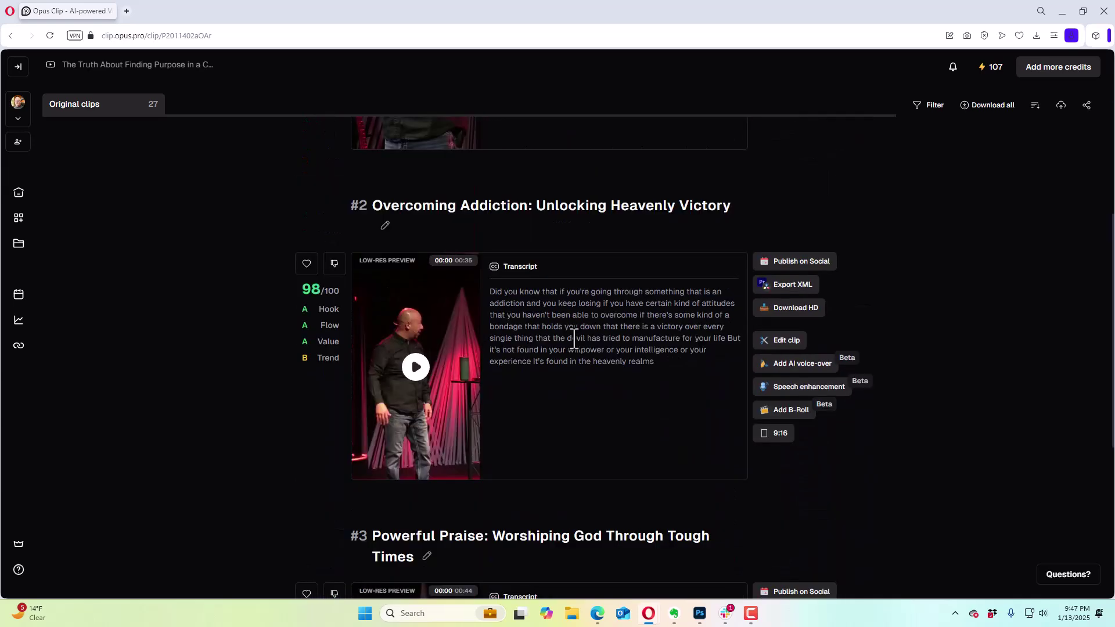
pyautogui.scroll(-5, 556, 348)
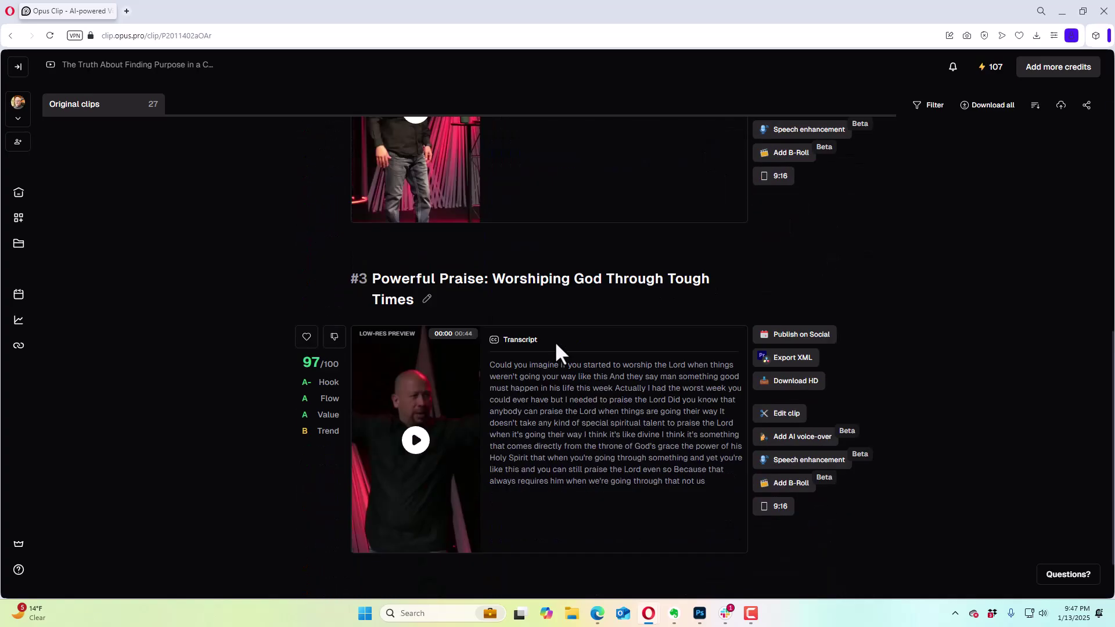
pyautogui.scroll(-9, 555, 344)
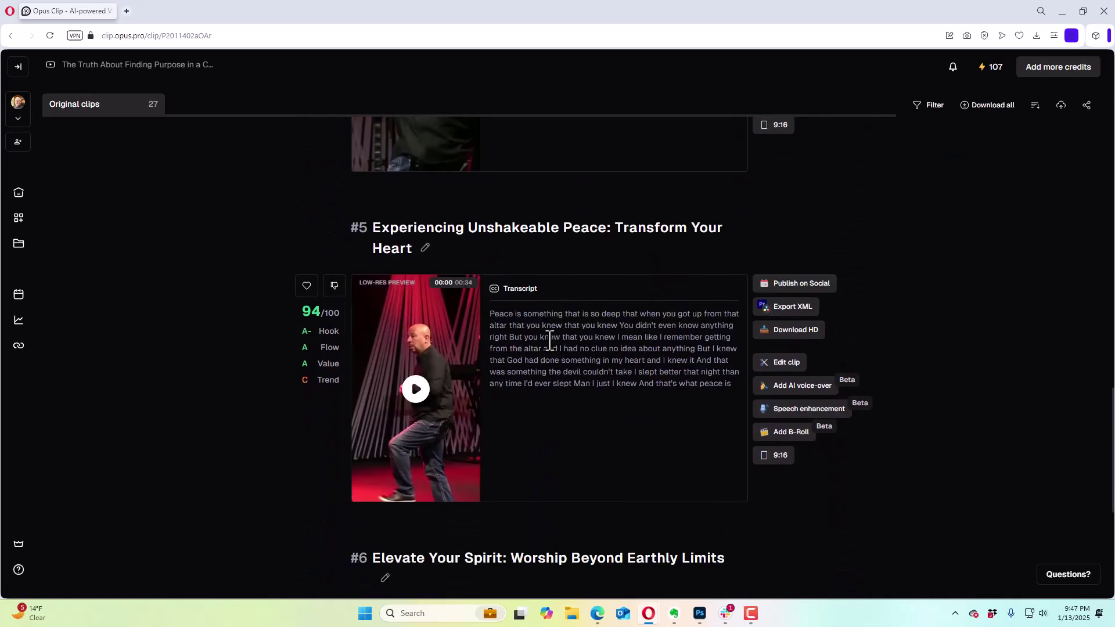
pyautogui.scroll(-15, 549, 343)
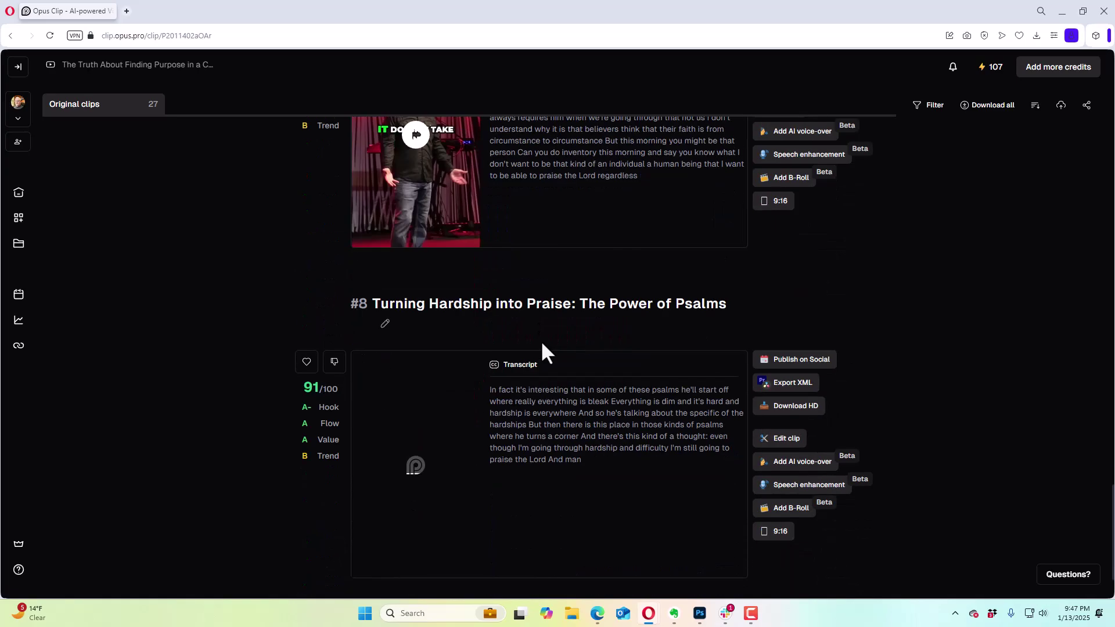
# Examine the remaining generated clips from #8 down to the last one, #27, with their scores and transcripts
pyautogui.scroll(-10, 541, 343)
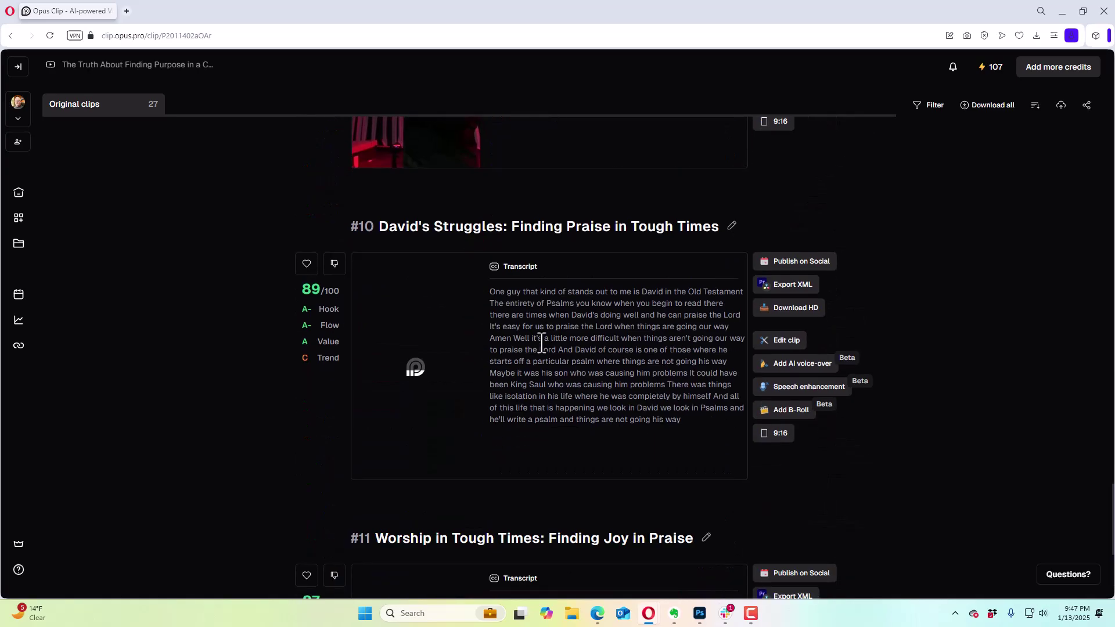
pyautogui.scroll(-13, 540, 343)
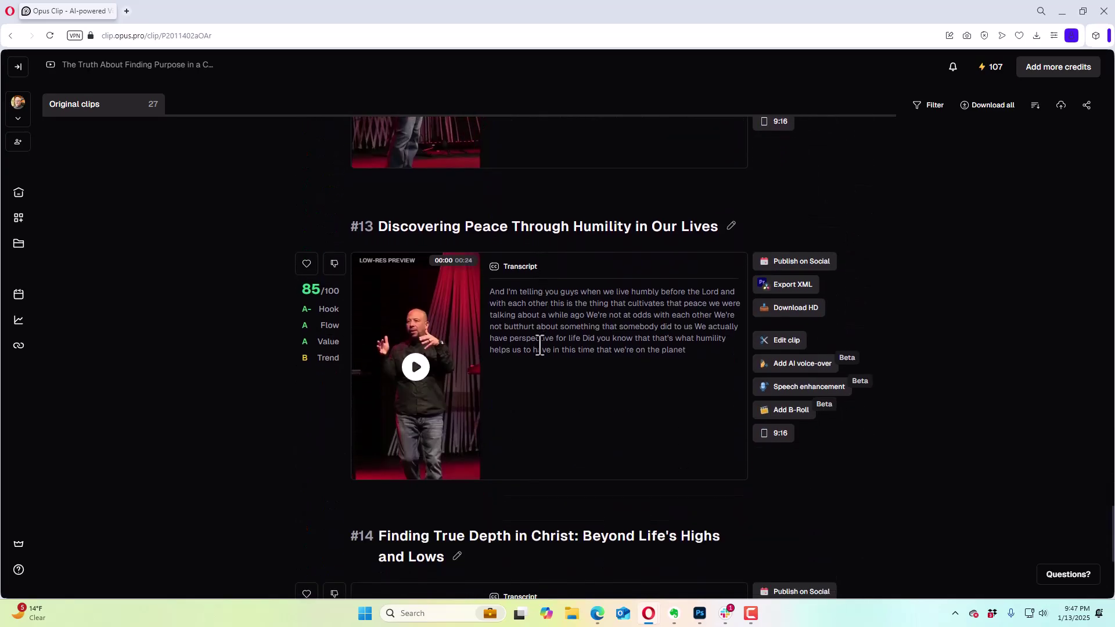
pyautogui.scroll(-14, 543, 356)
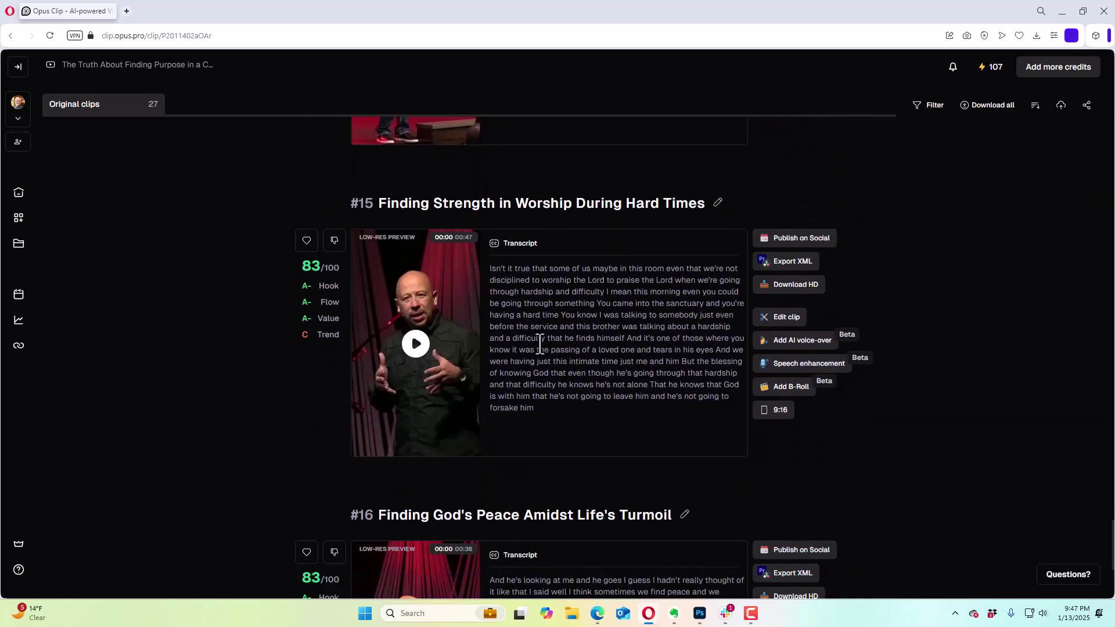
pyautogui.scroll(-12, 538, 340)
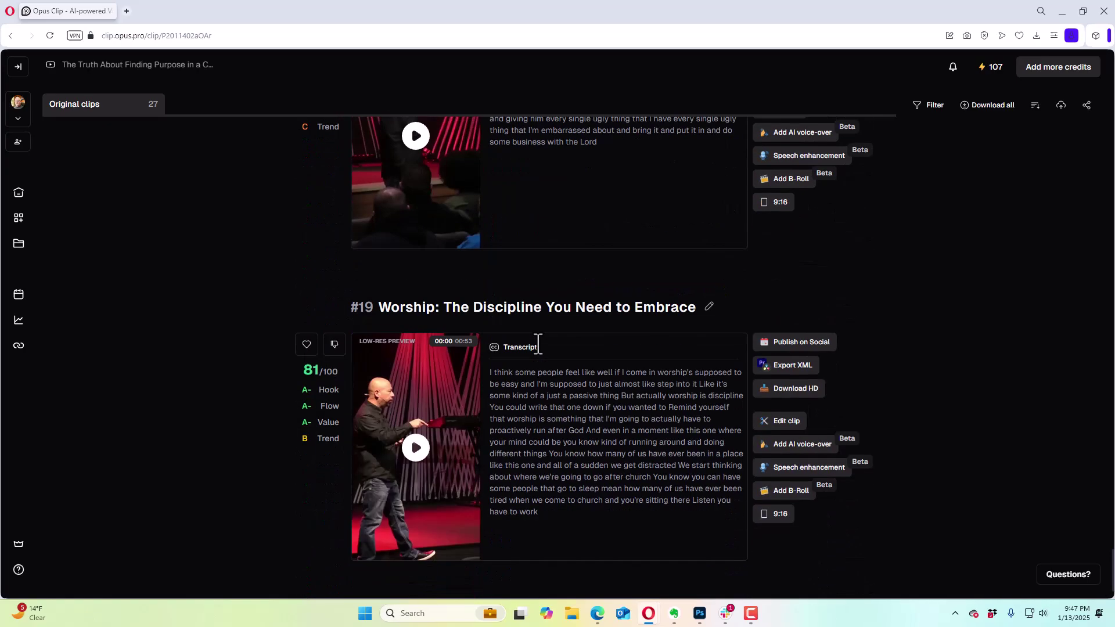
pyautogui.scroll(-13, 539, 344)
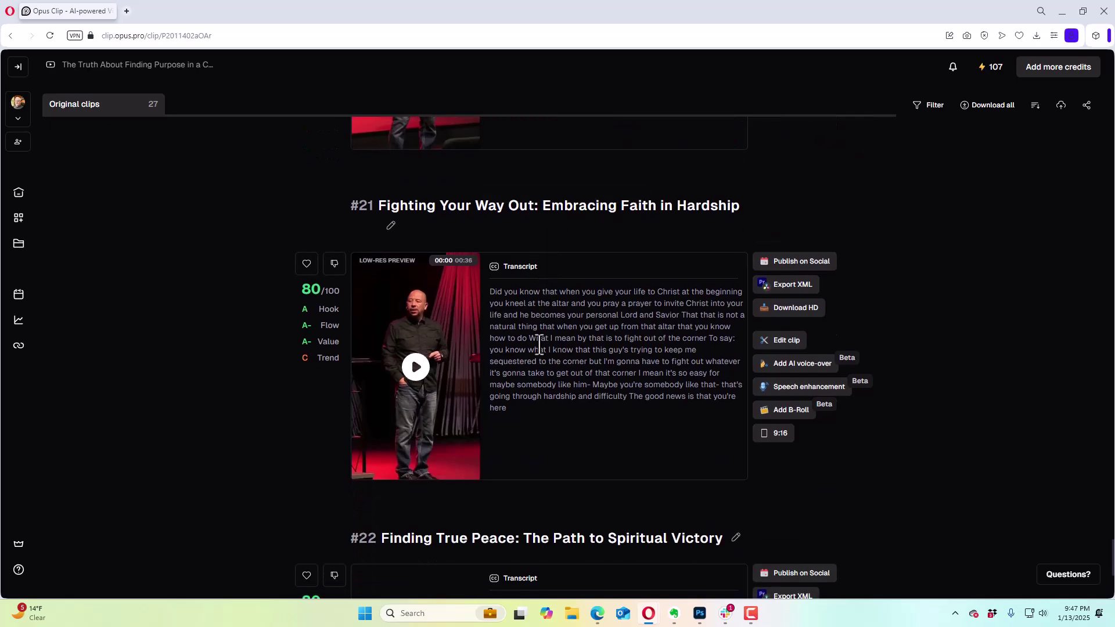
pyautogui.scroll(-11, 538, 345)
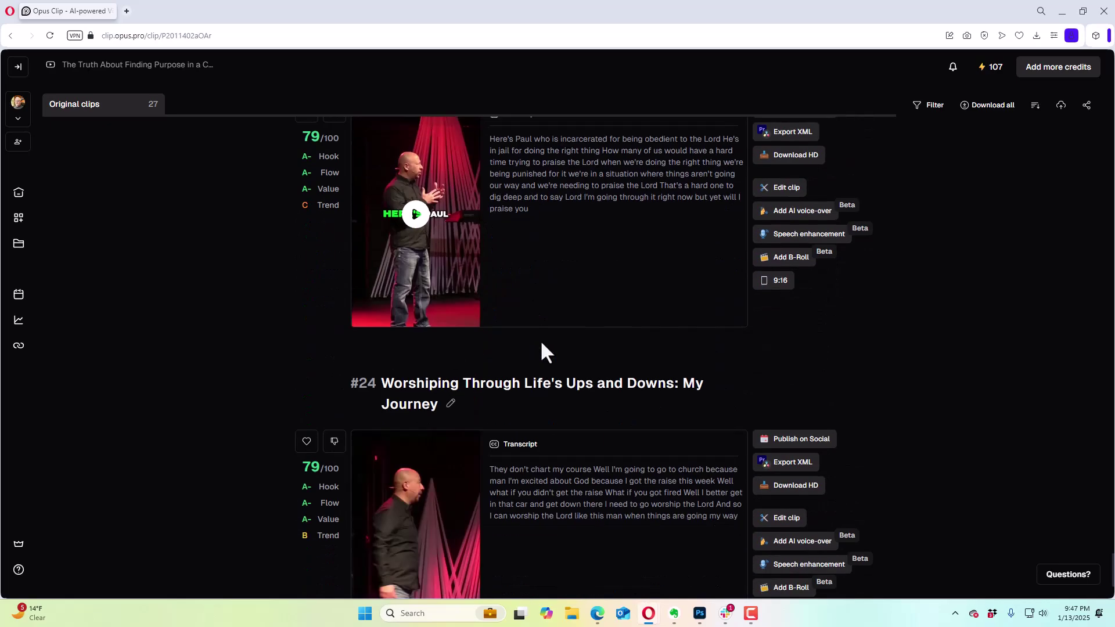
pyautogui.scroll(-10, 537, 343)
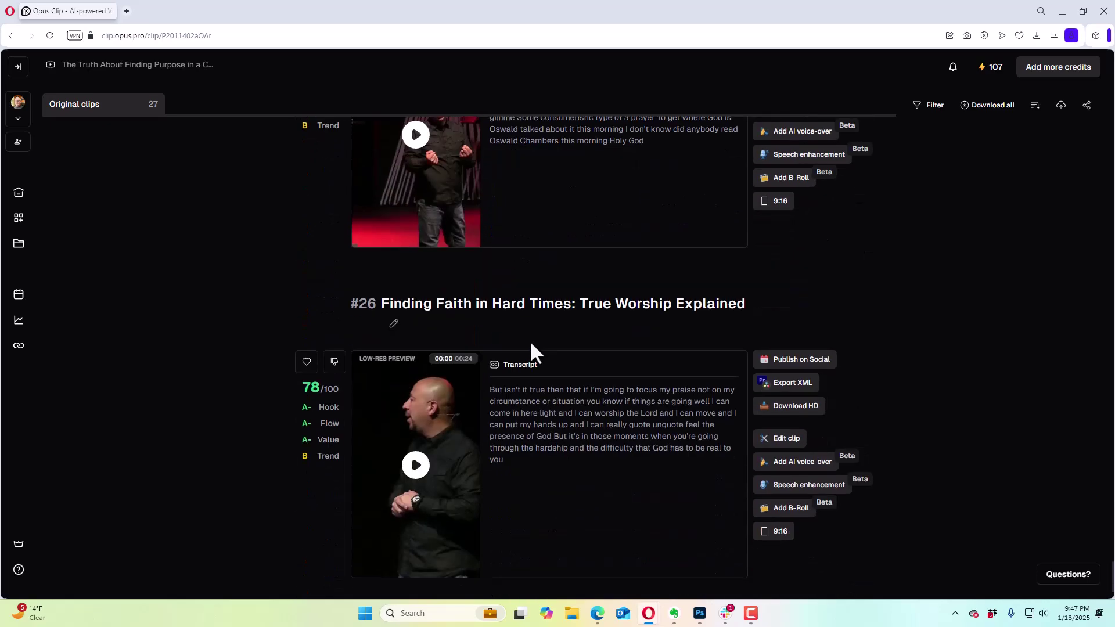
pyautogui.scroll(-3, 533, 343)
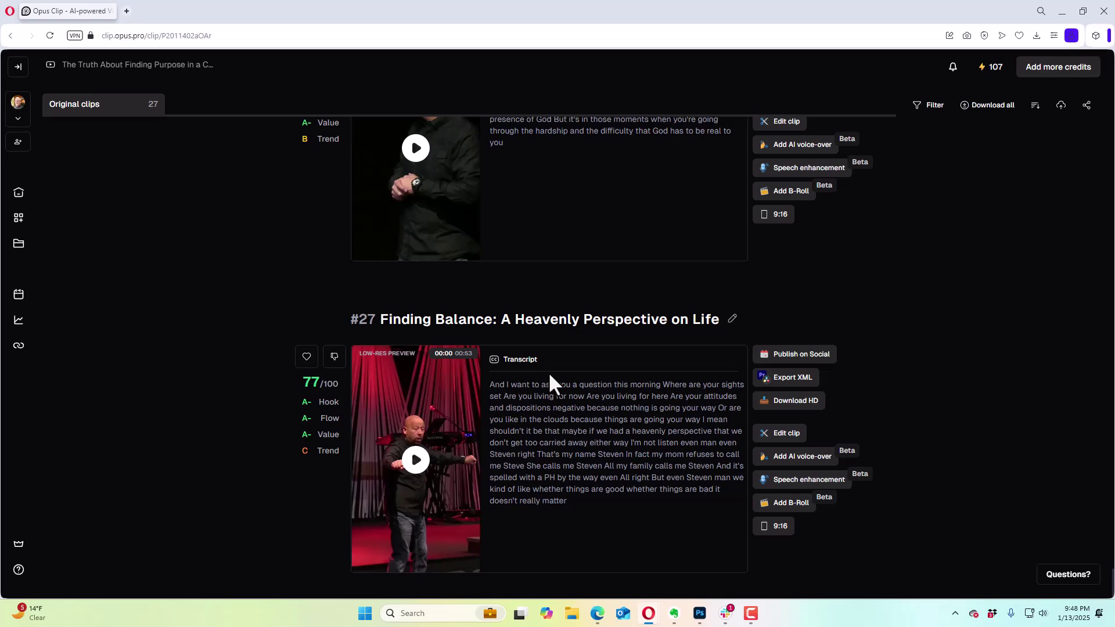
# Go back to clip #21, "Fighting Your Way Out: Embracing Faith in Hardship", and read its virality score explanations, including Value and Trend
pyautogui.scroll(5, 550, 376)
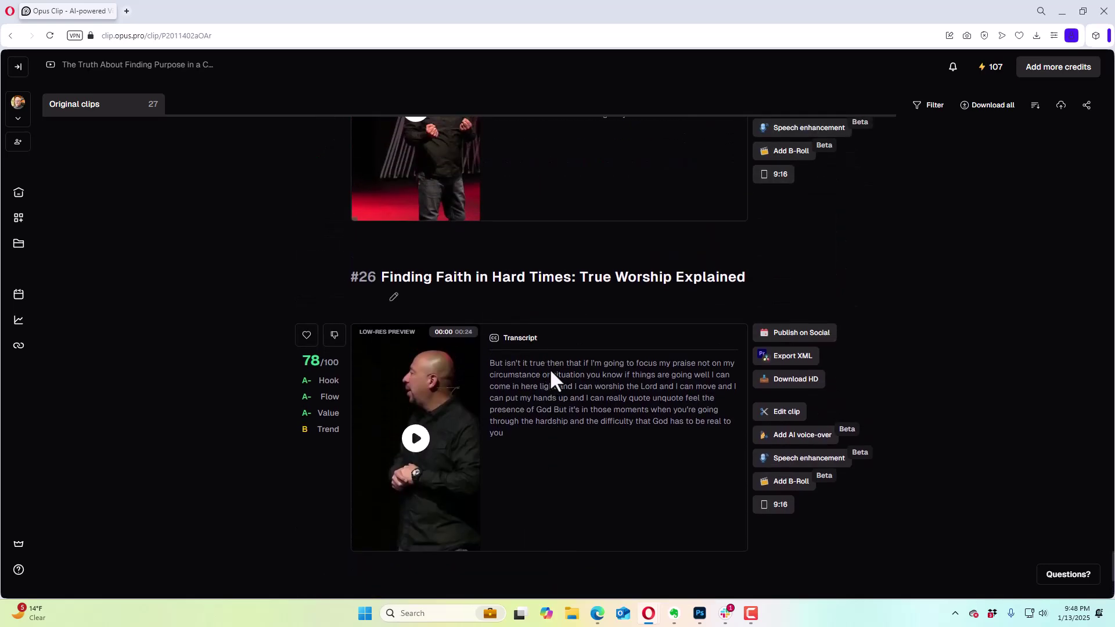
pyautogui.scroll(10, 549, 370)
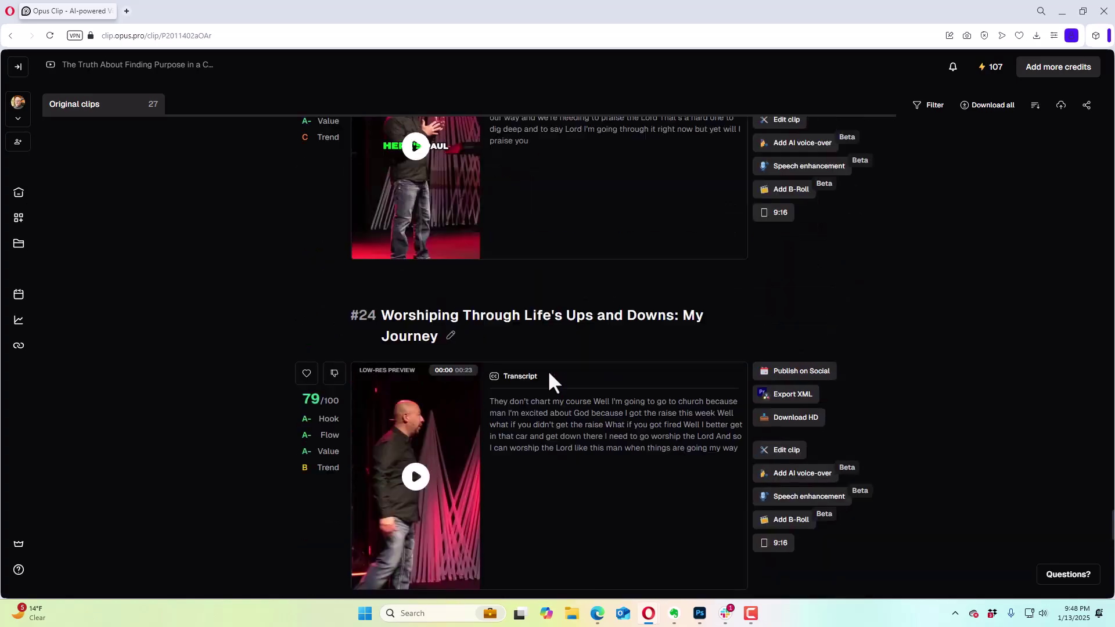
pyautogui.scroll(8, 548, 377)
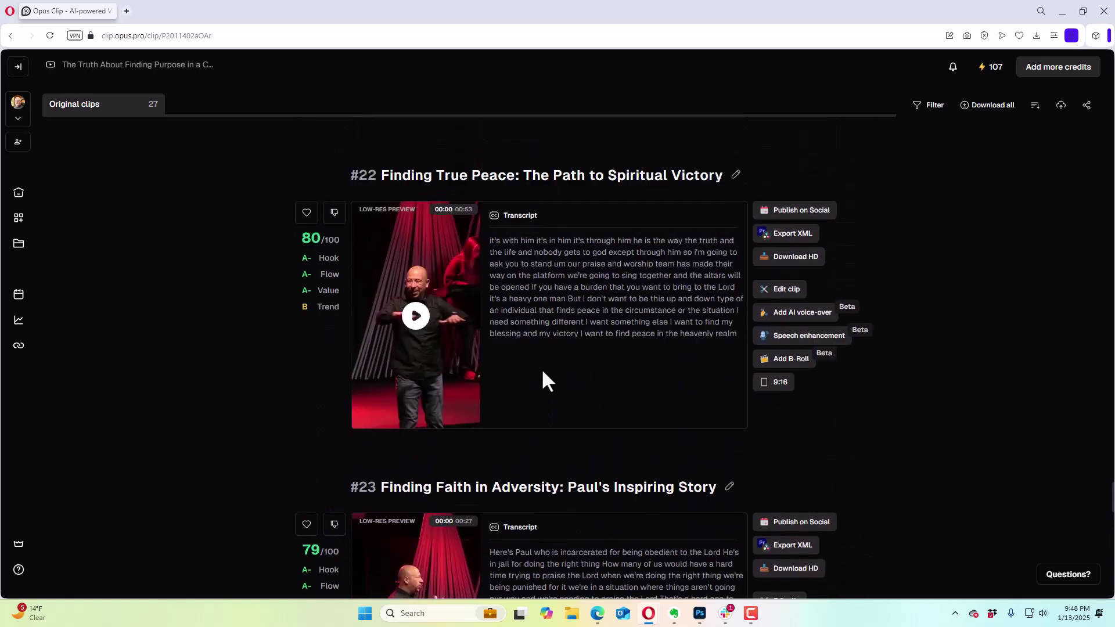
pyautogui.scroll(8, 541, 368)
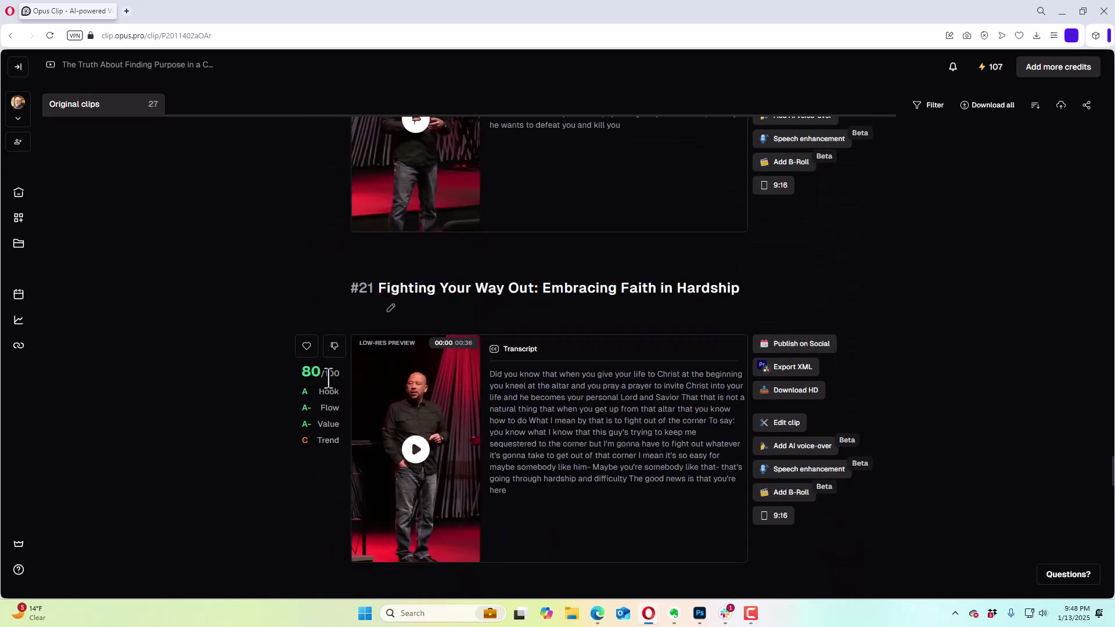
pyautogui.moveTo(312, 376)
pyautogui.moveTo(336, 401)
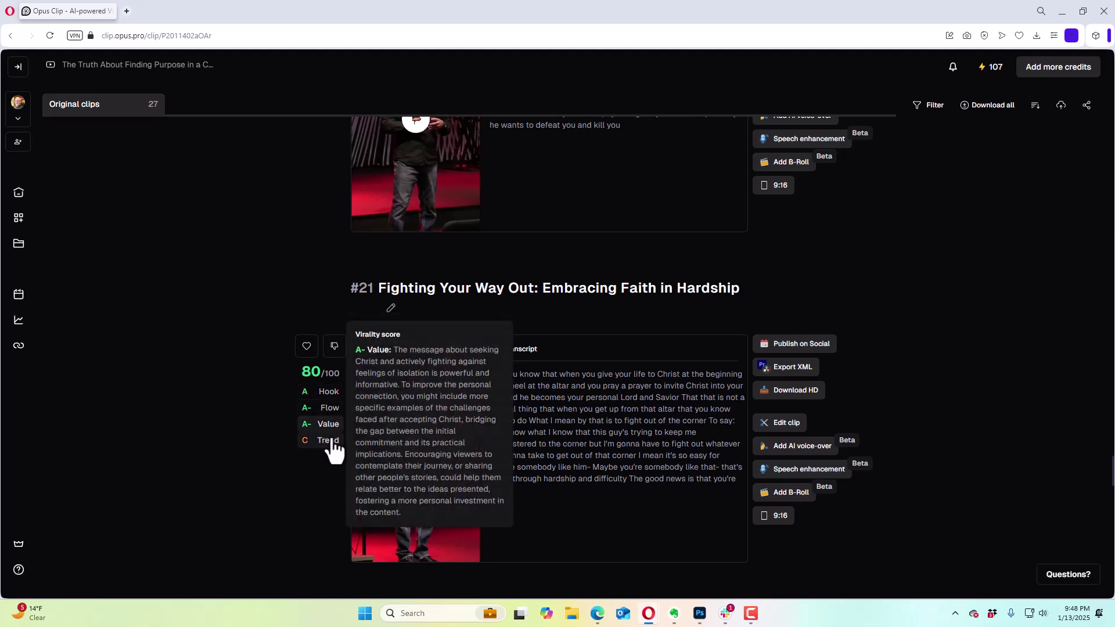
pyautogui.moveTo(331, 453)
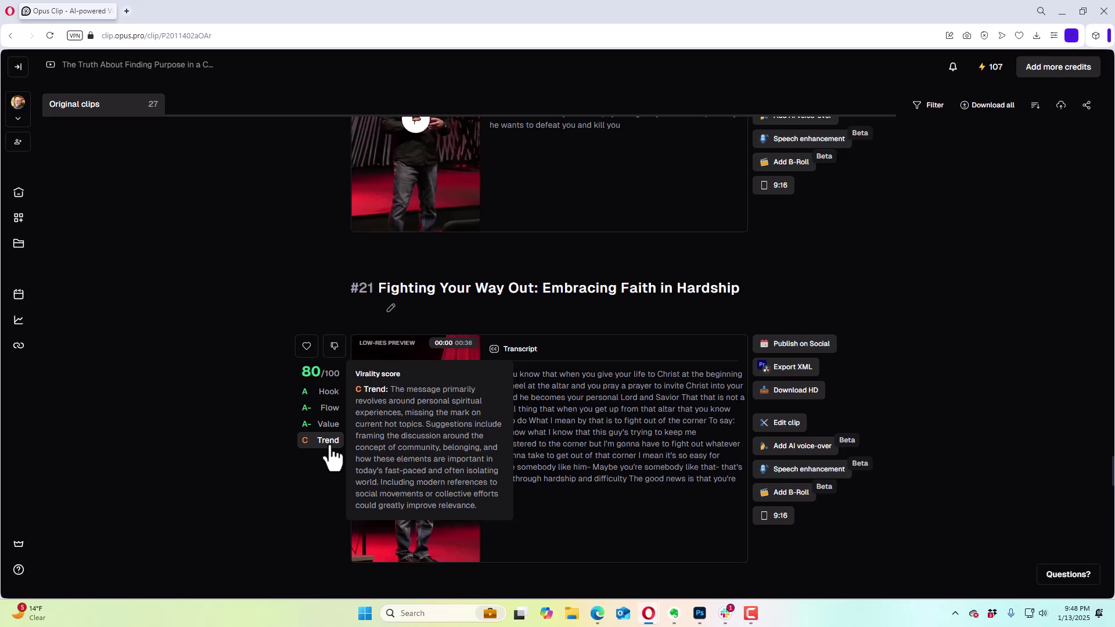
# Review the clips in reverse order from #21 back to #1, "Unlocking True Worship: Focus on God's Word"
pyautogui.scroll(-4, 221, 430)
pyautogui.scroll(3, 221, 430)
pyautogui.scroll(4, 221, 424)
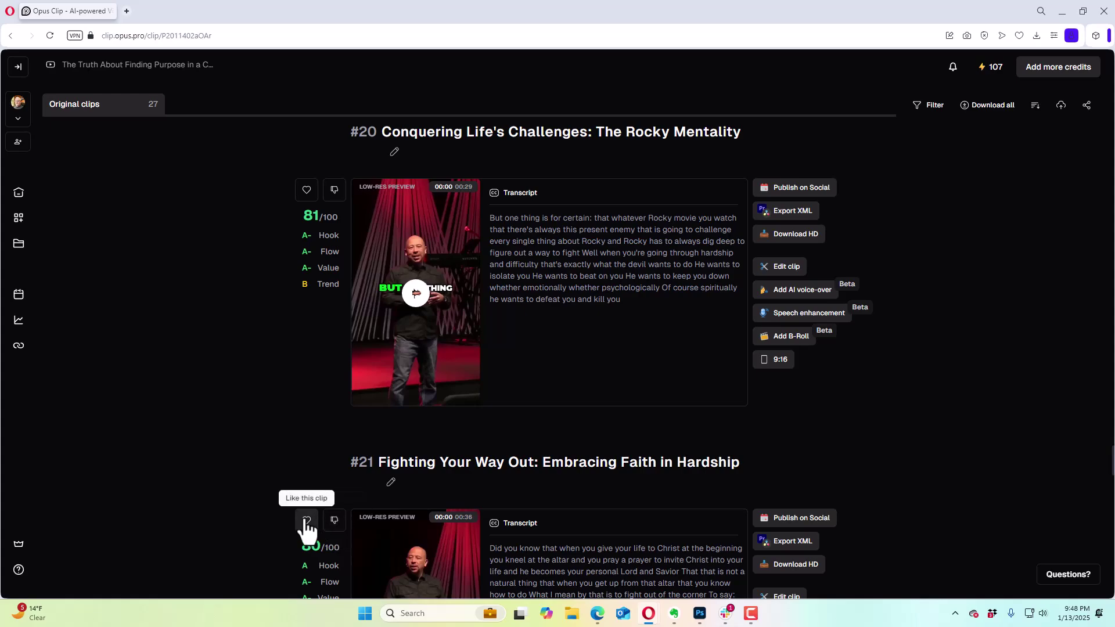
pyautogui.scroll(3, 247, 448)
pyautogui.scroll(3, 245, 448)
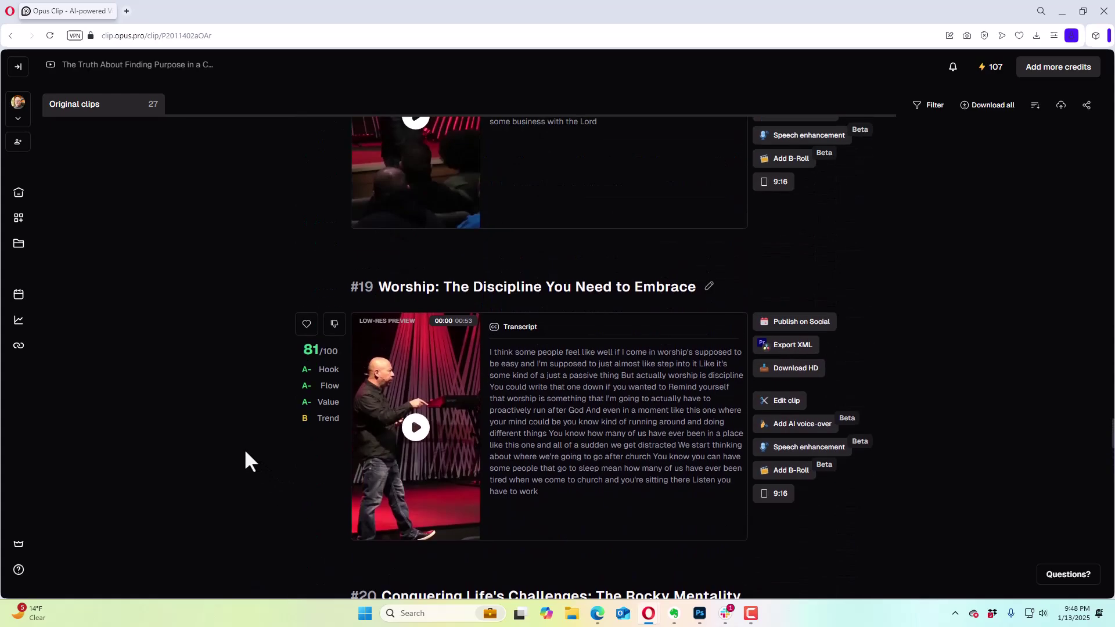
pyautogui.scroll(3, 243, 448)
pyautogui.scroll(15, 240, 448)
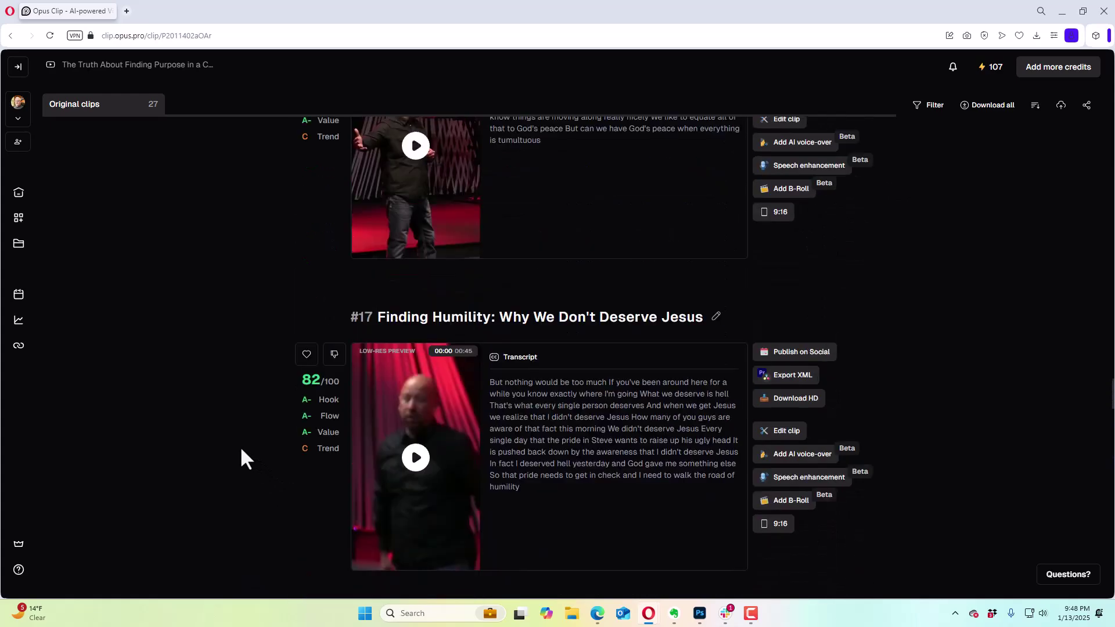
pyautogui.scroll(14, 236, 446)
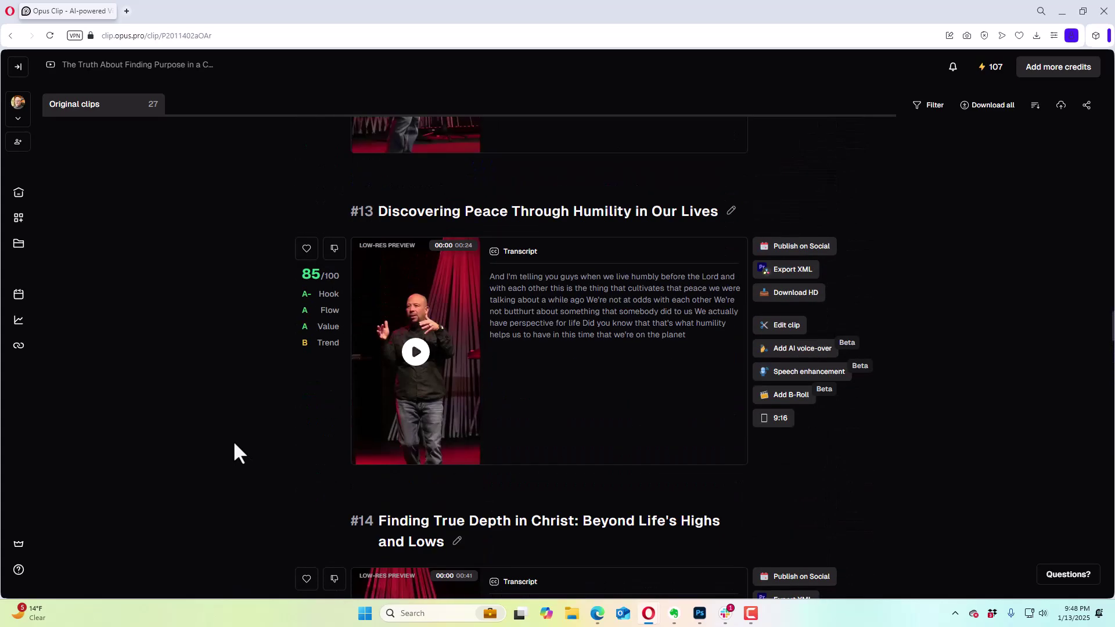
pyautogui.scroll(12, 230, 439)
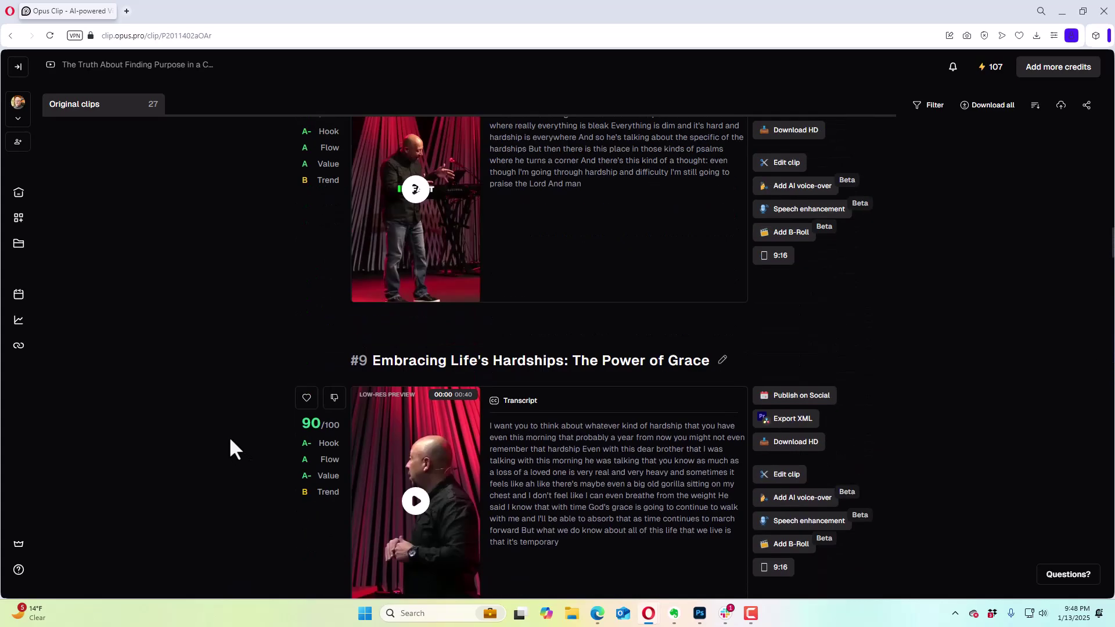
pyautogui.scroll(12, 227, 429)
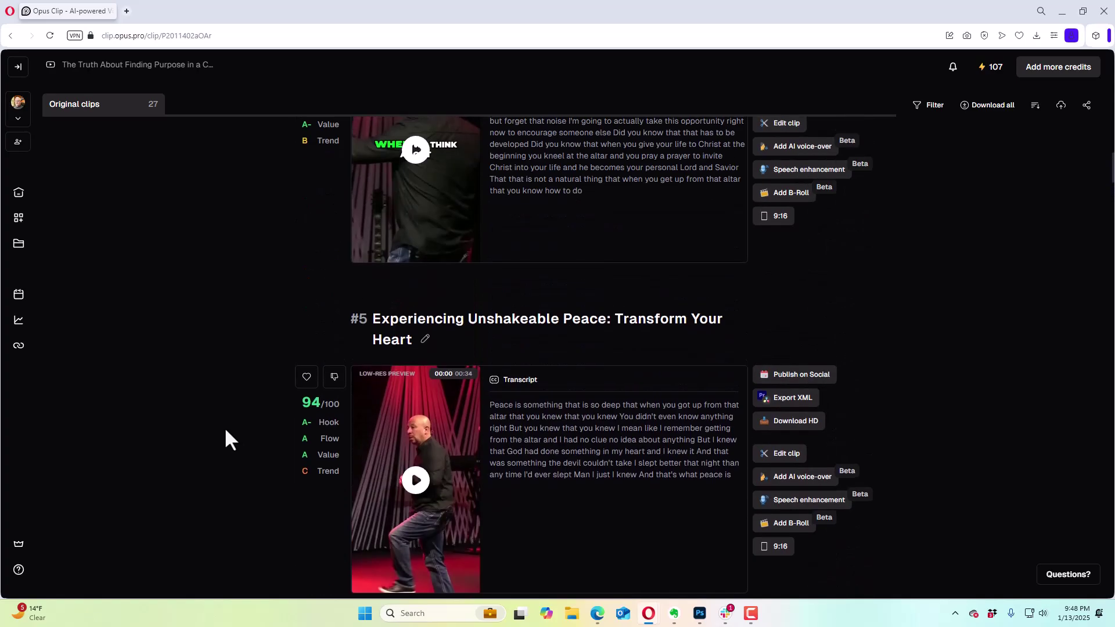
pyautogui.scroll(10, 224, 431)
pyautogui.scroll(10, 223, 429)
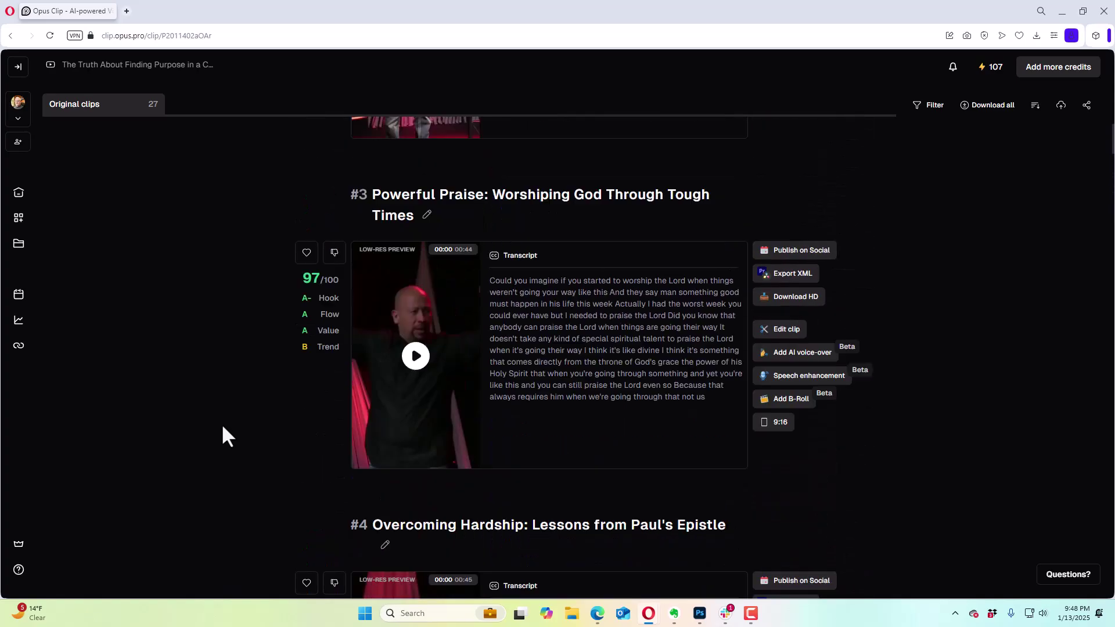
pyautogui.scroll(6, 223, 434)
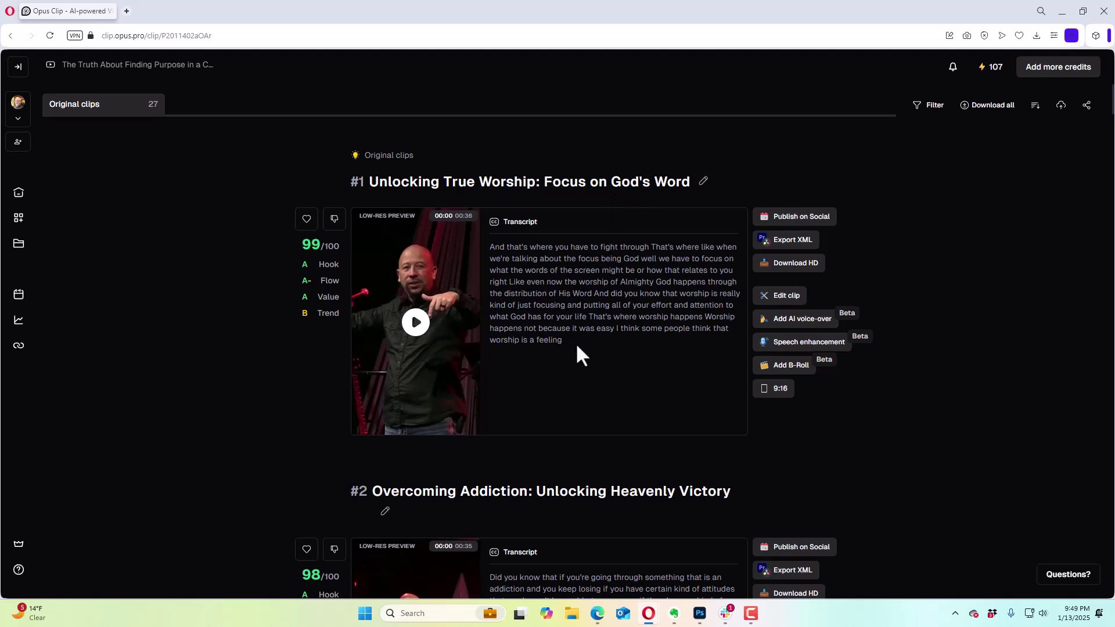
# Highlight the full transcript of clip #1, clear the selection, and check the plan's credit breakdown
pyautogui.moveTo(576, 342); pyautogui.dragTo(483, 254)
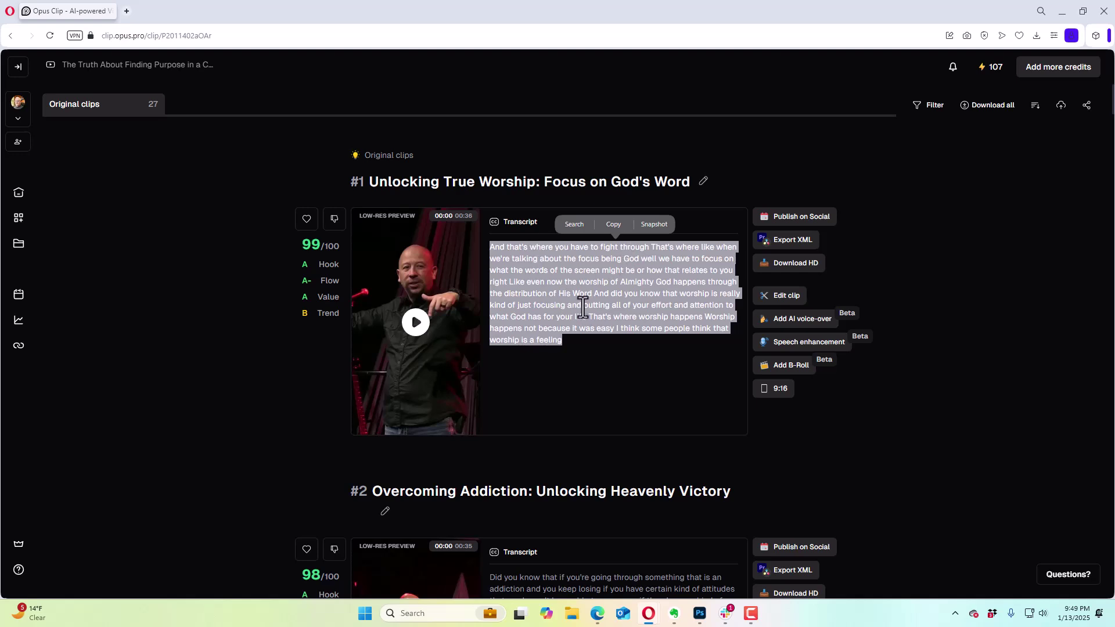
pyautogui.click(608, 348)
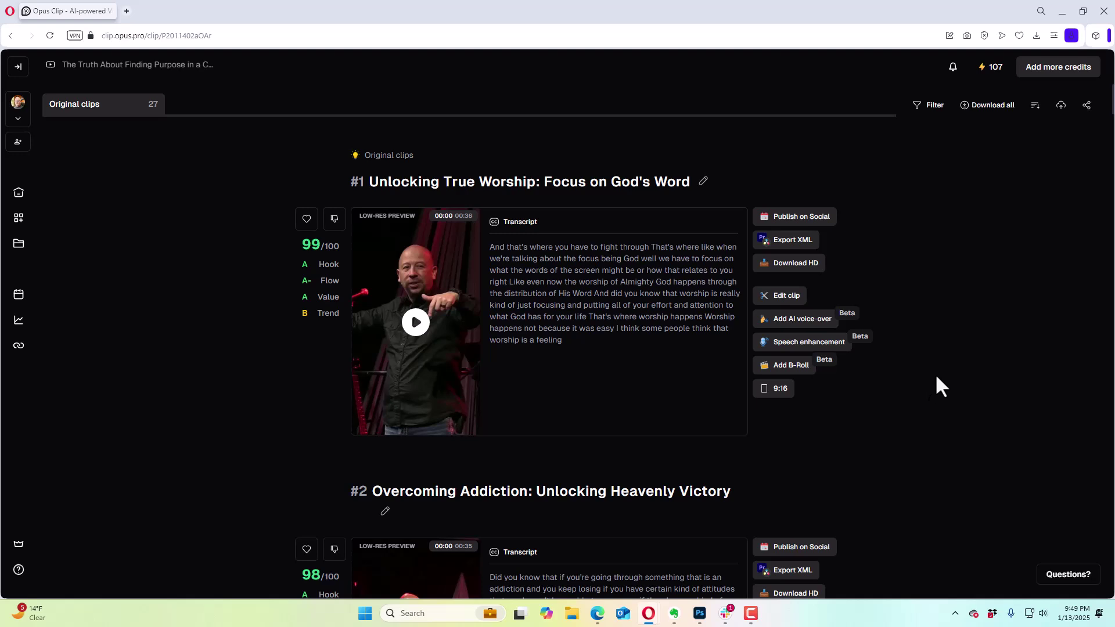
pyautogui.moveTo(990, 82)
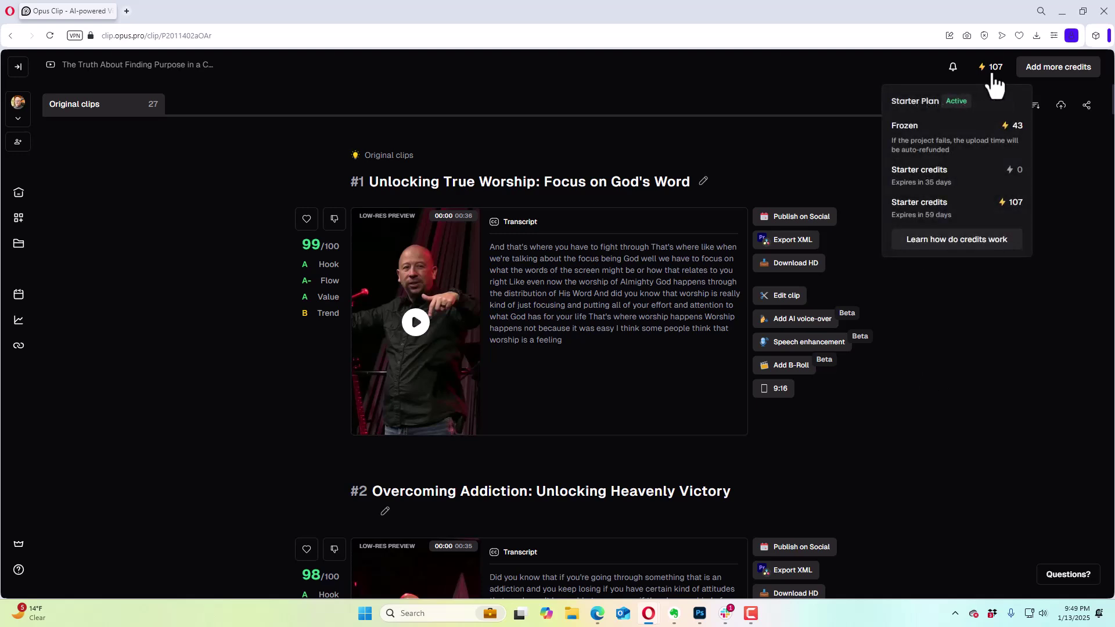